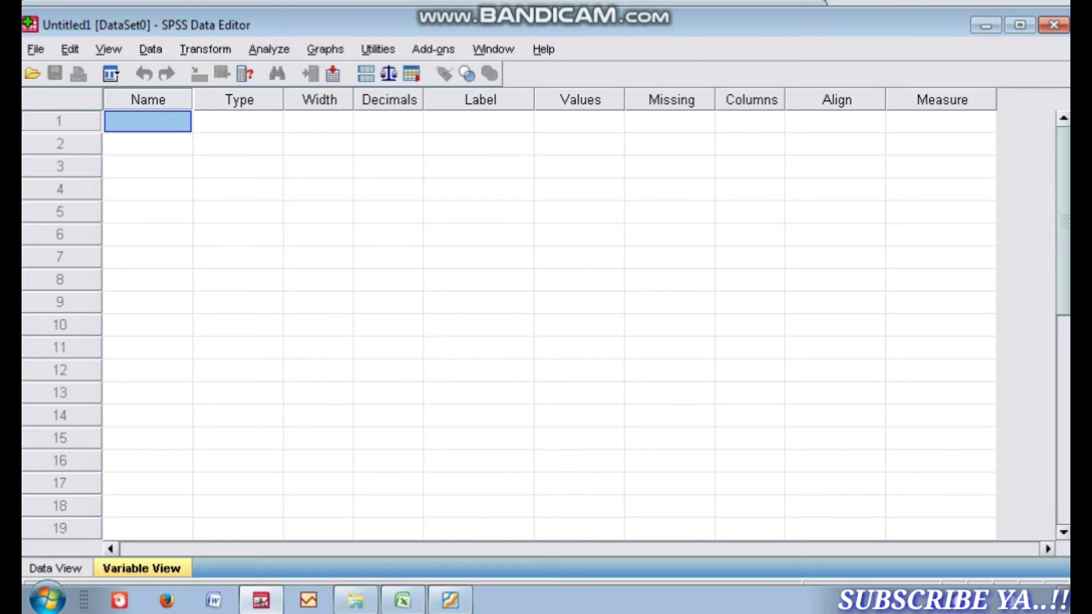
# Define two variables named IQ and CABOR in the first two rows of the variable list
pyautogui.hotkey('ctrl', 't')
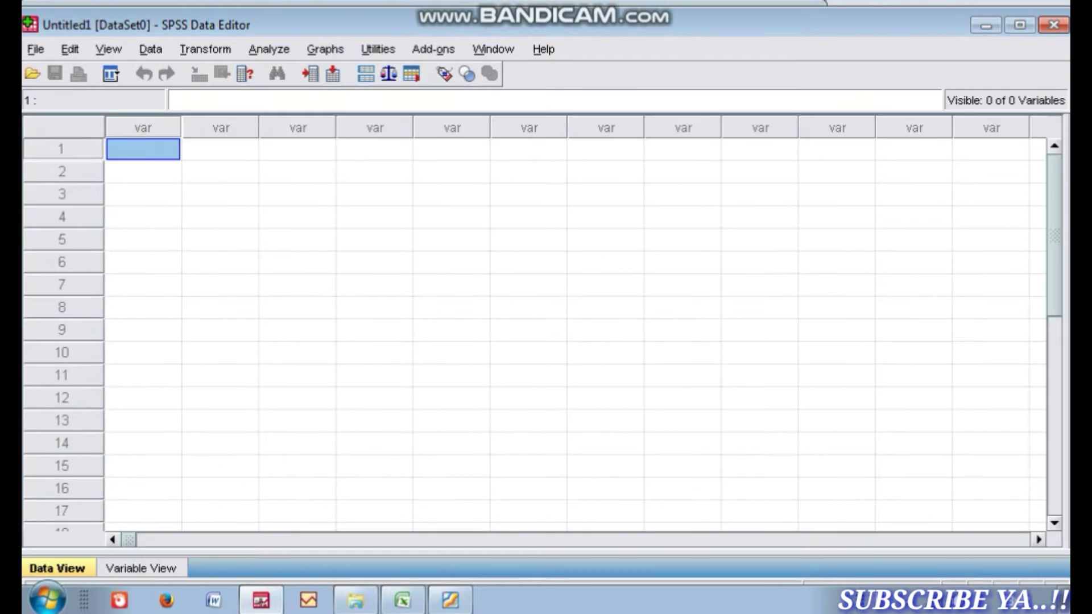
pyautogui.hotkey('ctrl', 't')
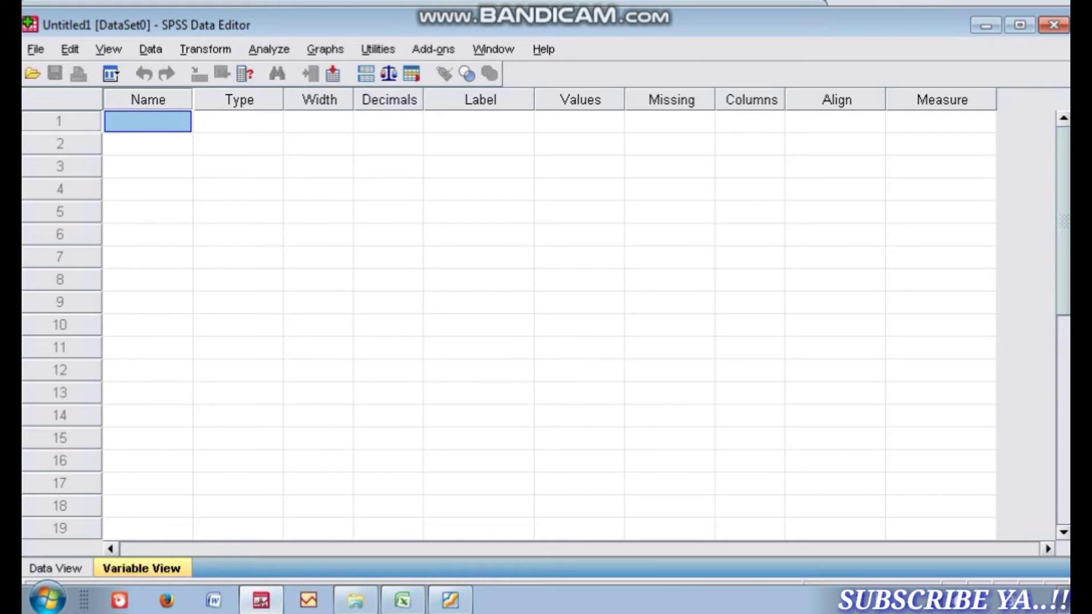
pyautogui.write('IQ')
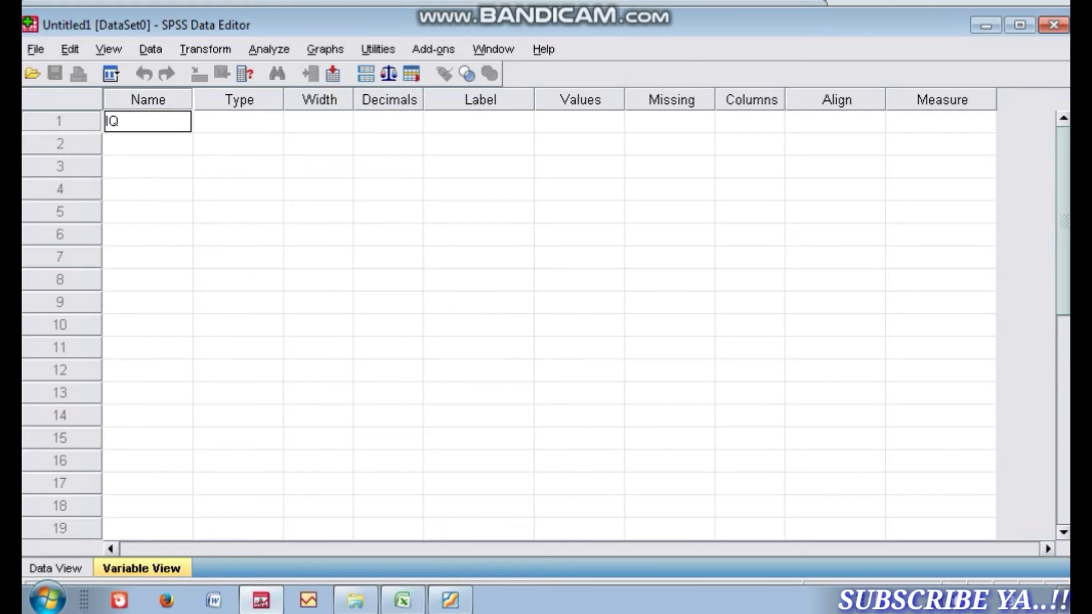
pyautogui.press('Return')
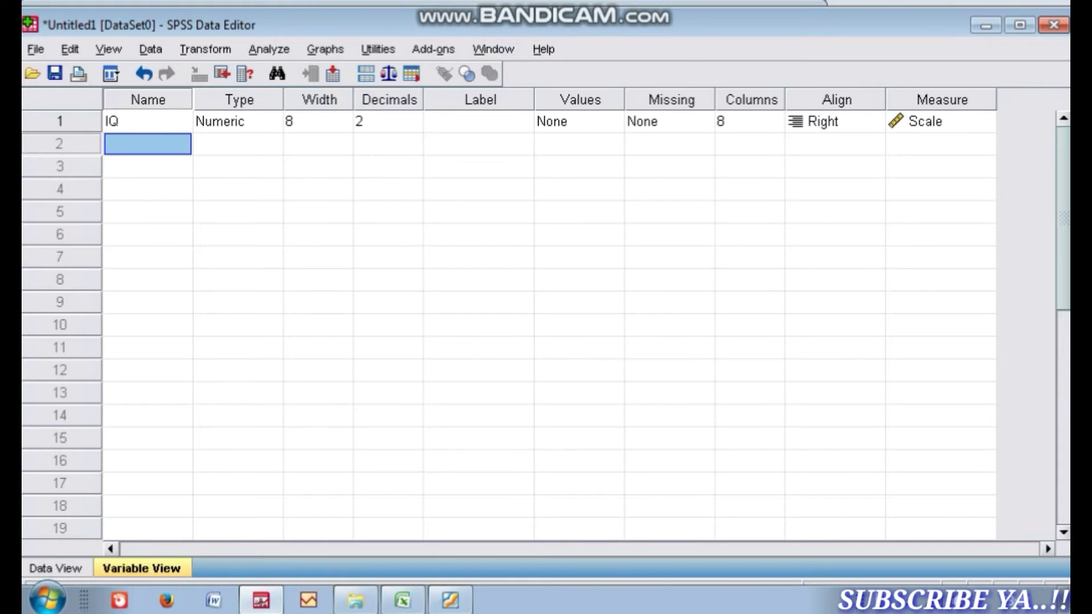
pyautogui.write('CABO')
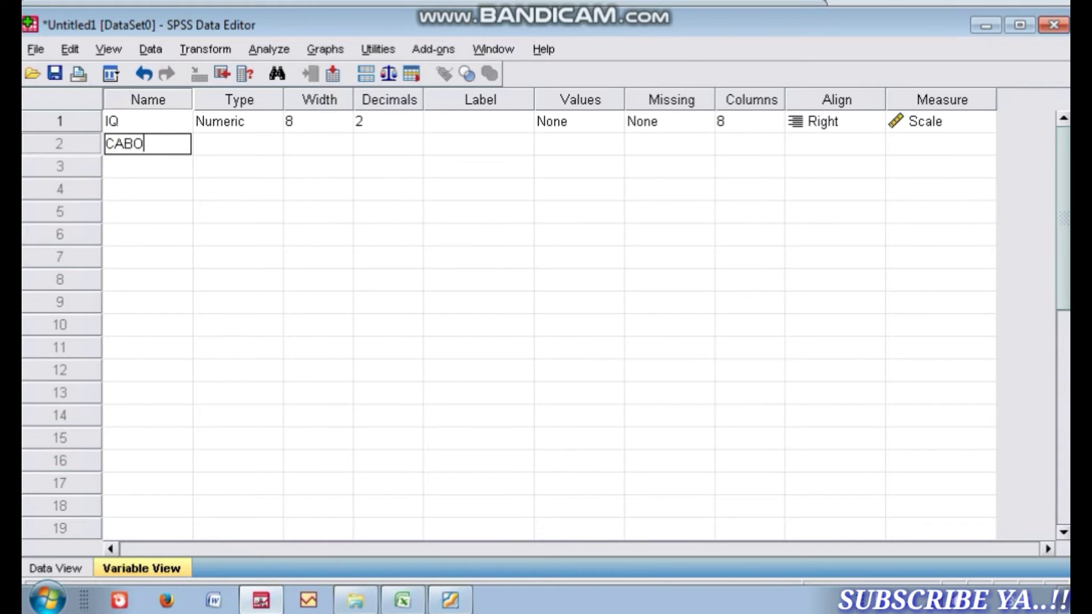
pyautogui.write('R')
# Label the IQ variable "IQ MAHASISWA" and the CABOR variable "CABANG OLAHRAGA"
pyautogui.click(478, 121)
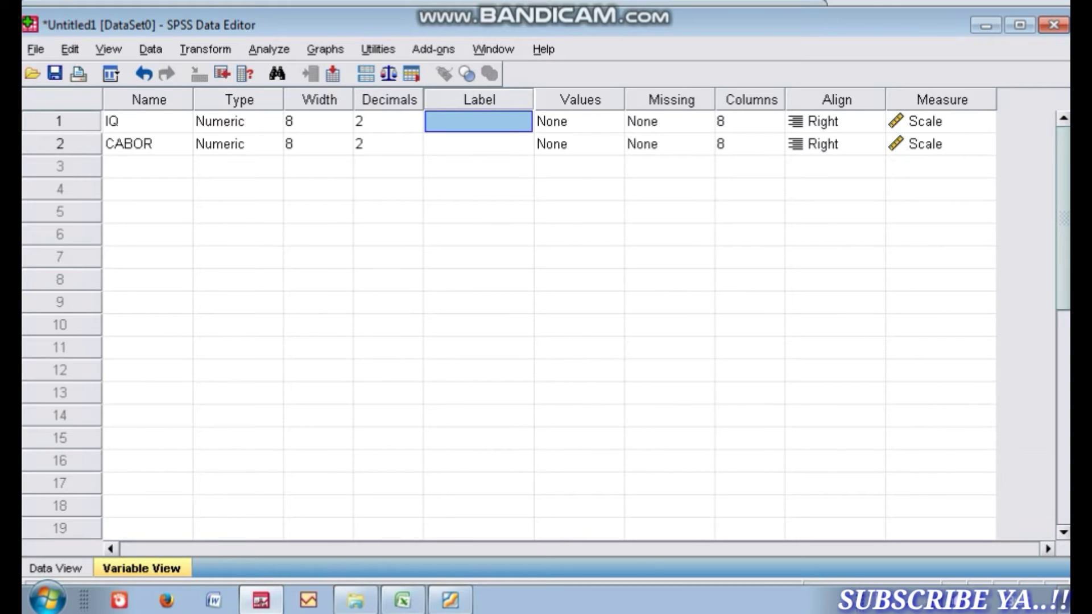
pyautogui.write('I')
pyautogui.write('IQ M')
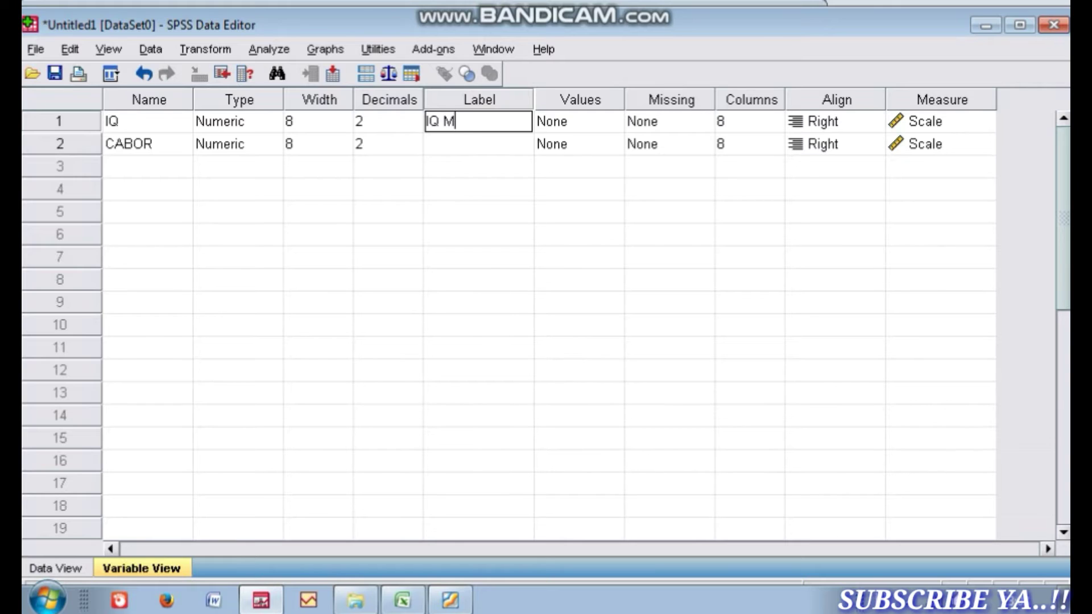
pyautogui.write('AHASISWA')
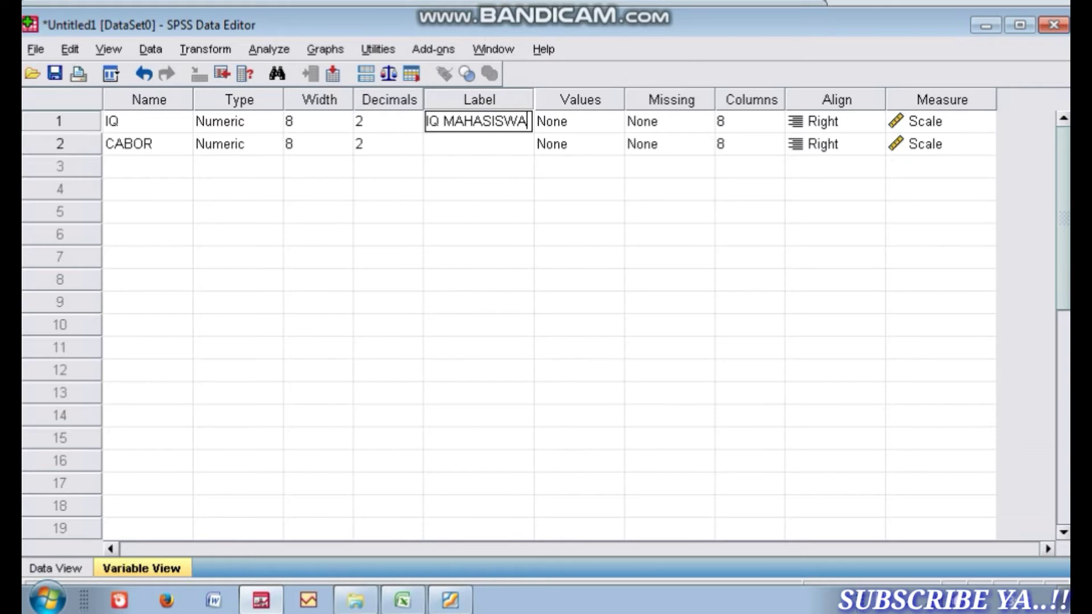
pyautogui.press('Return')
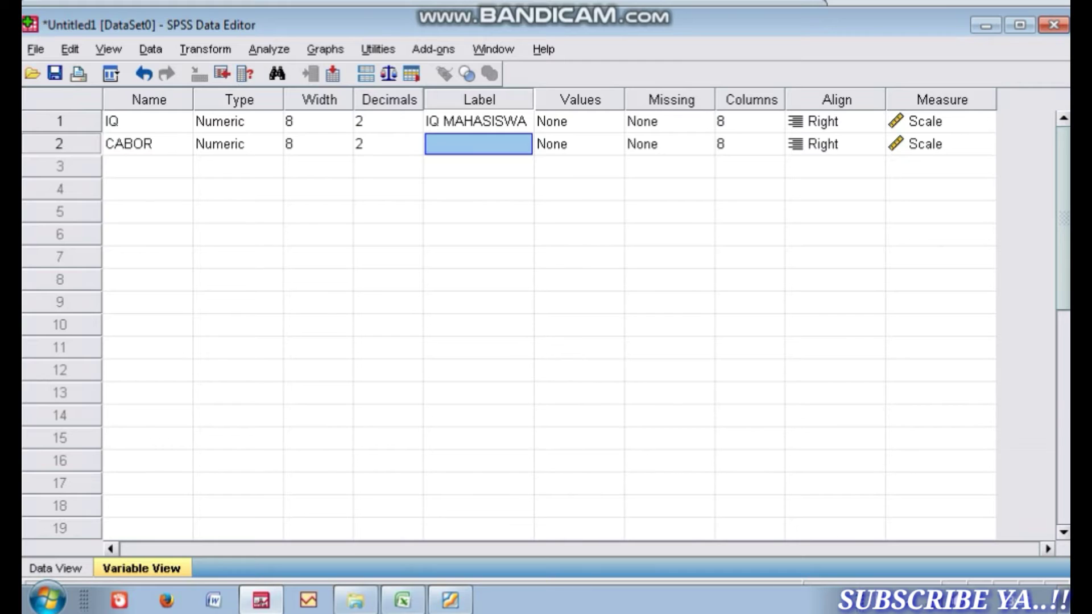
pyautogui.write('CABAN')
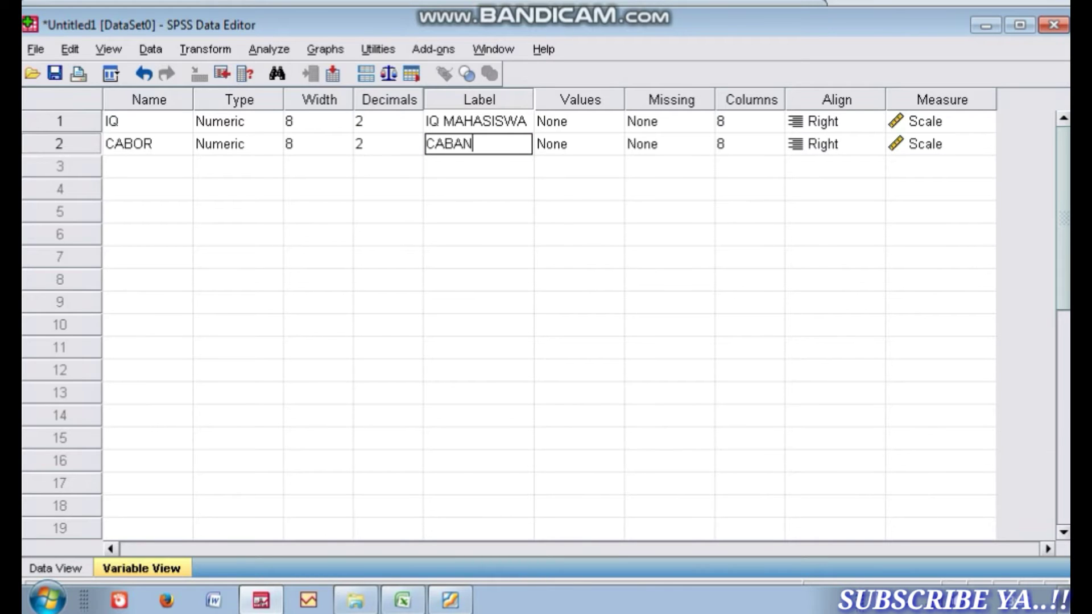
pyautogui.write('G OLAHRAGA')
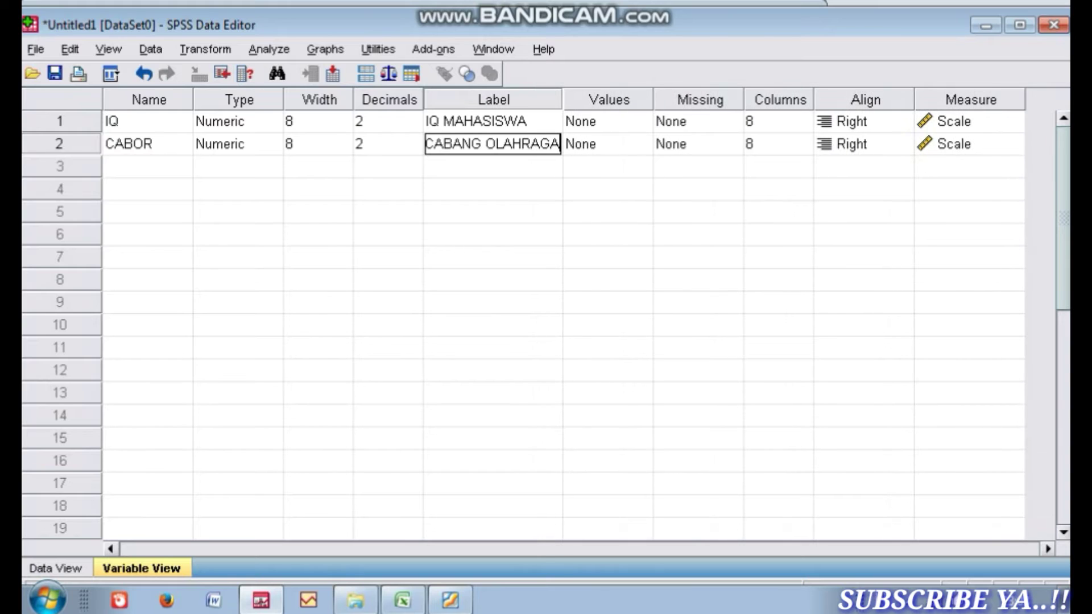
pyautogui.press('Return')
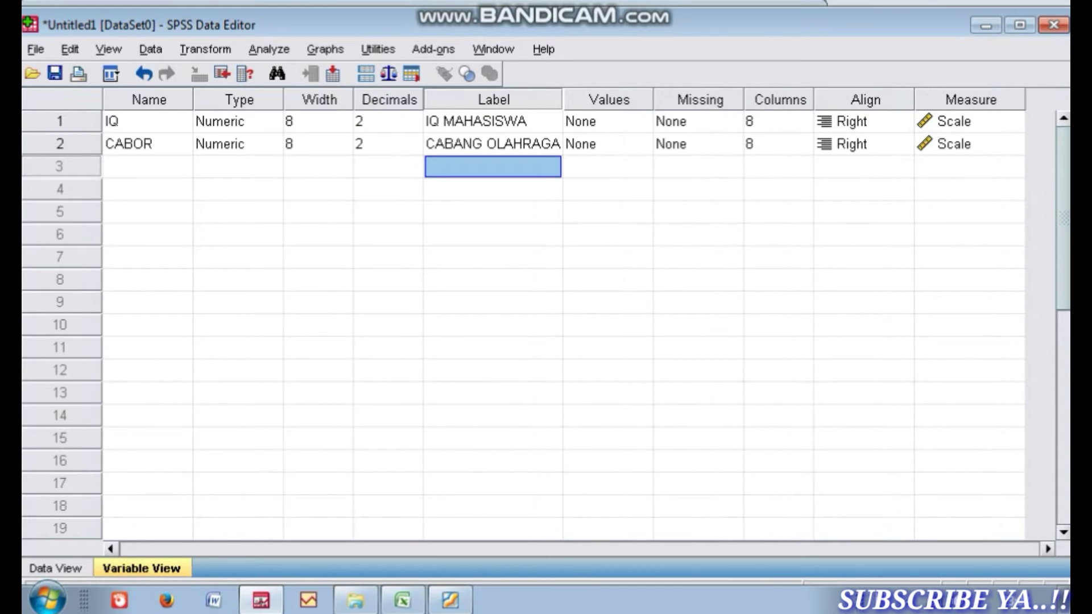
# Add a value label to the CABOR variable that assigns FUTSAL to value 1
pyautogui.click(596, 144)
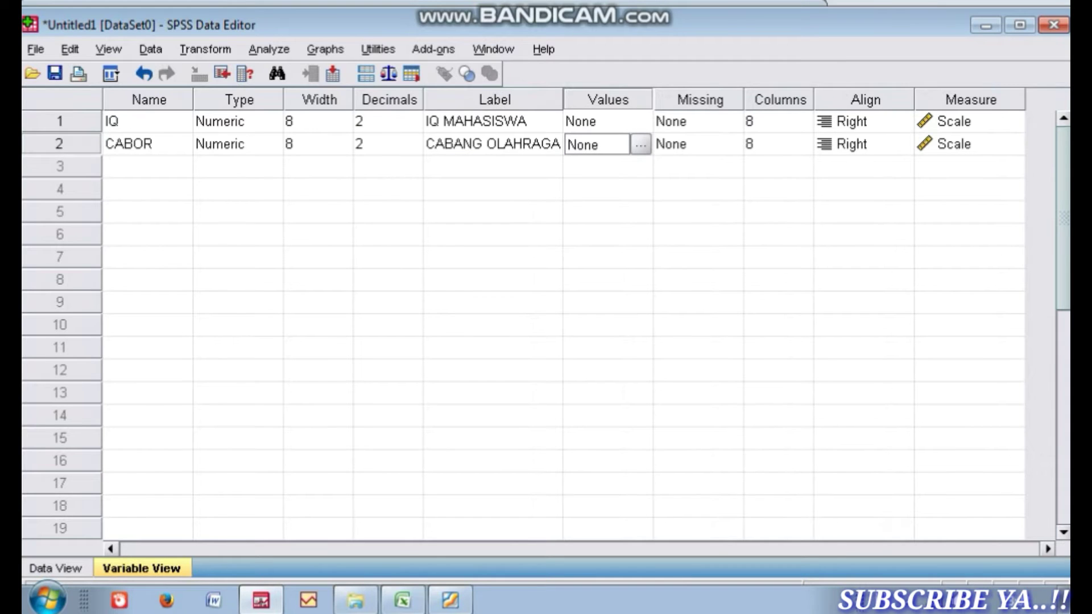
pyautogui.click(641, 145)
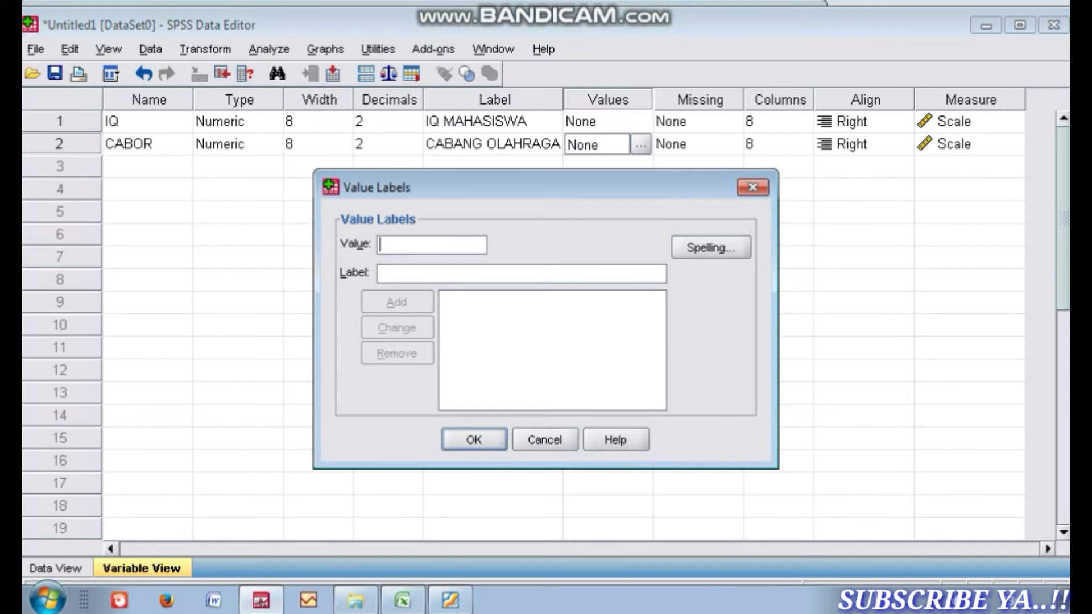
pyautogui.write('1')
pyautogui.click(380, 274)
pyautogui.write('FUTSAL')
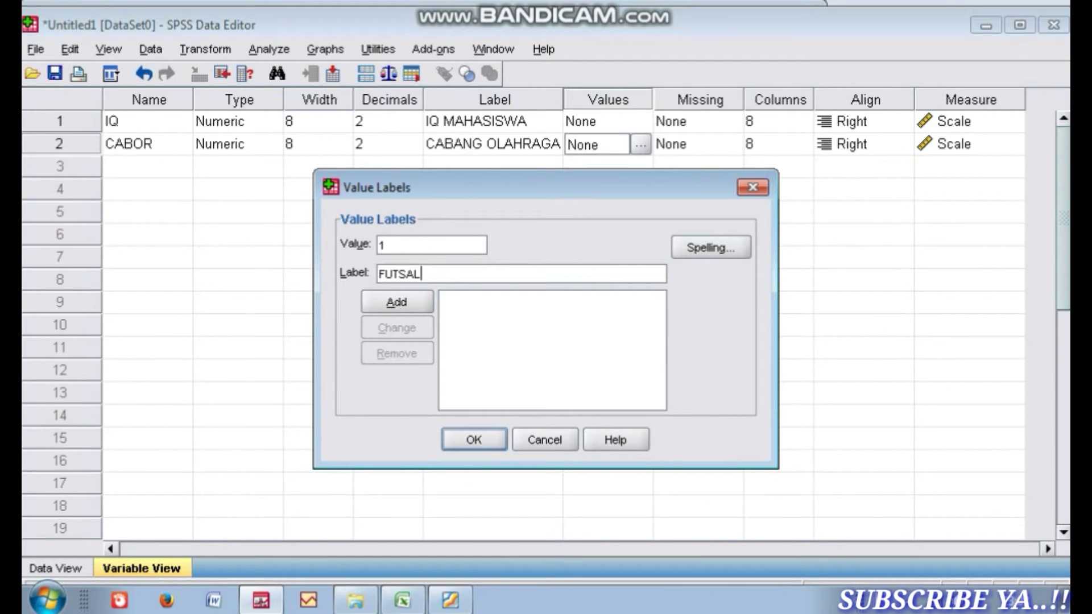
pyautogui.hotkey('alt', 'a')
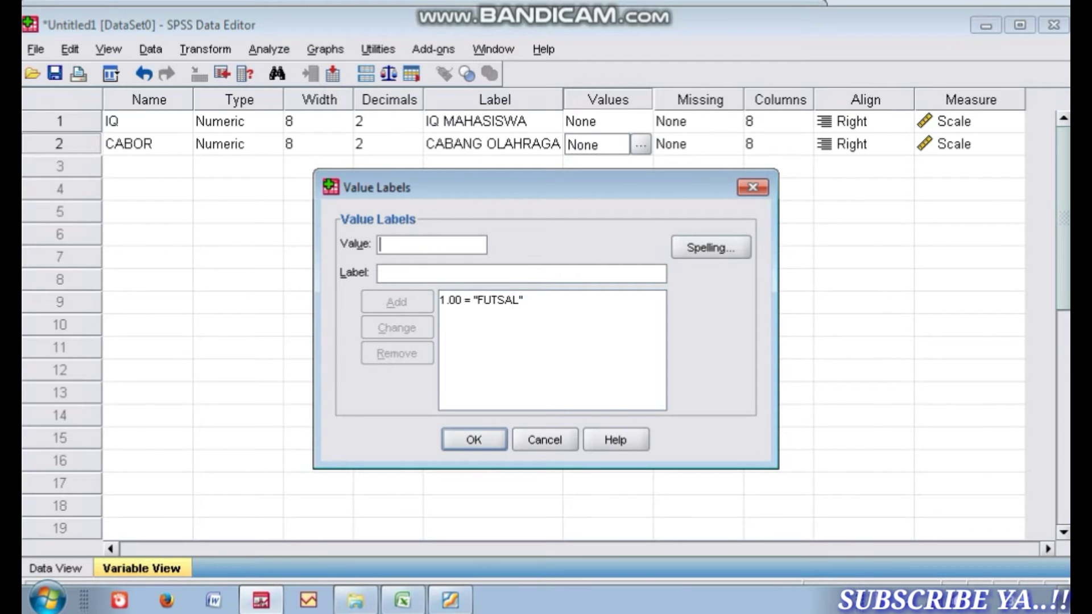
# Add the value label VOLLY for value 2 of CABOR and accept the value labels
pyautogui.write('2')
pyautogui.click(380, 273)
pyautogui.write('VOLLY')
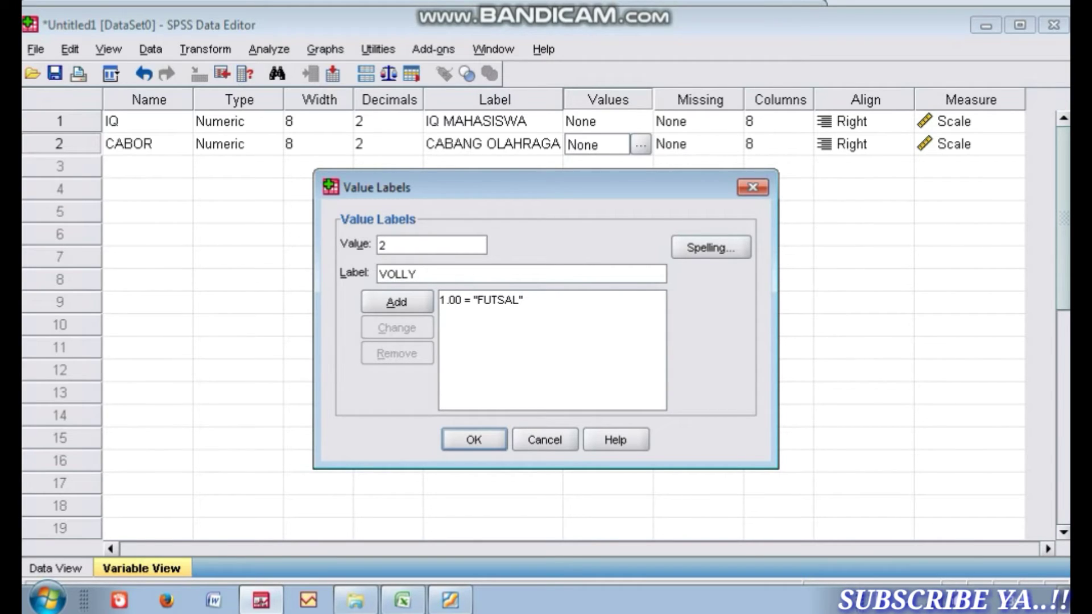
pyautogui.hotkey('alt', 'a')
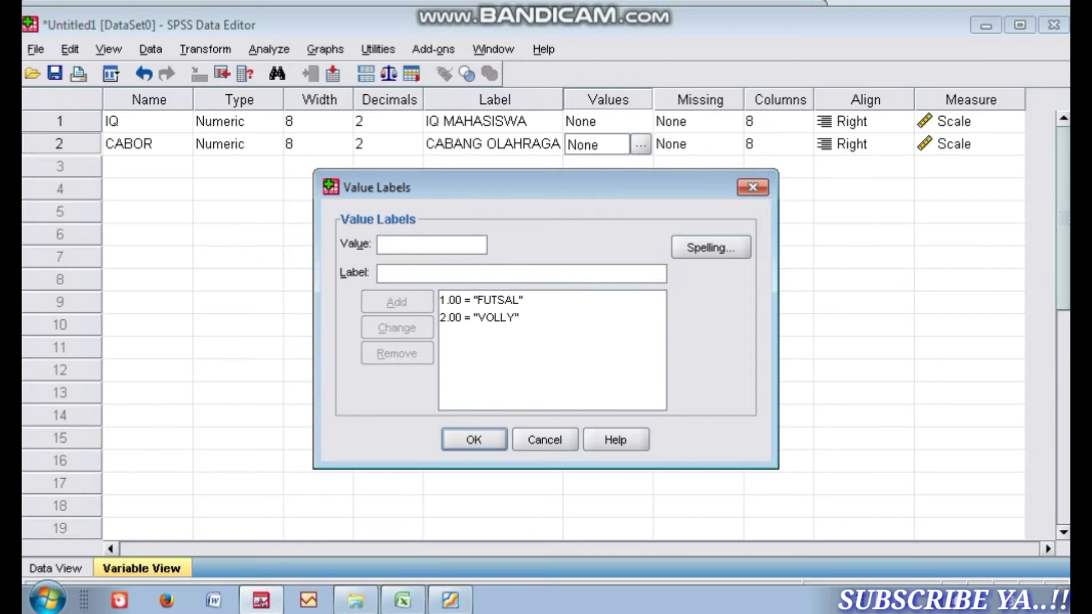
pyautogui.press('Return')
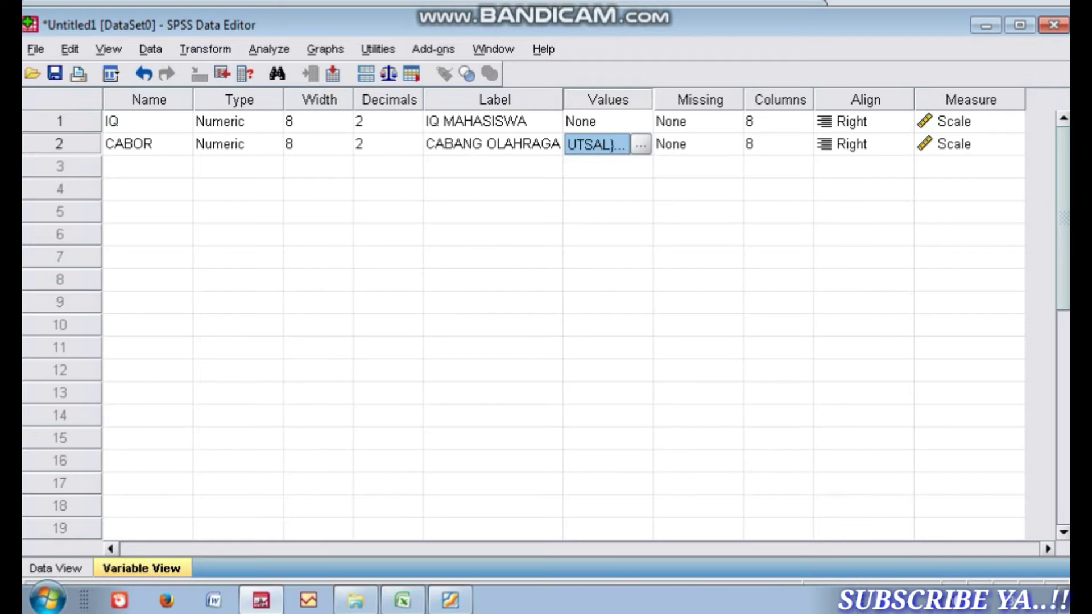
# Set the decimals of both the IQ and CABOR variables to 0
pyautogui.click(387, 121)
pyautogui.click(413, 126)
pyautogui.click(413, 126)
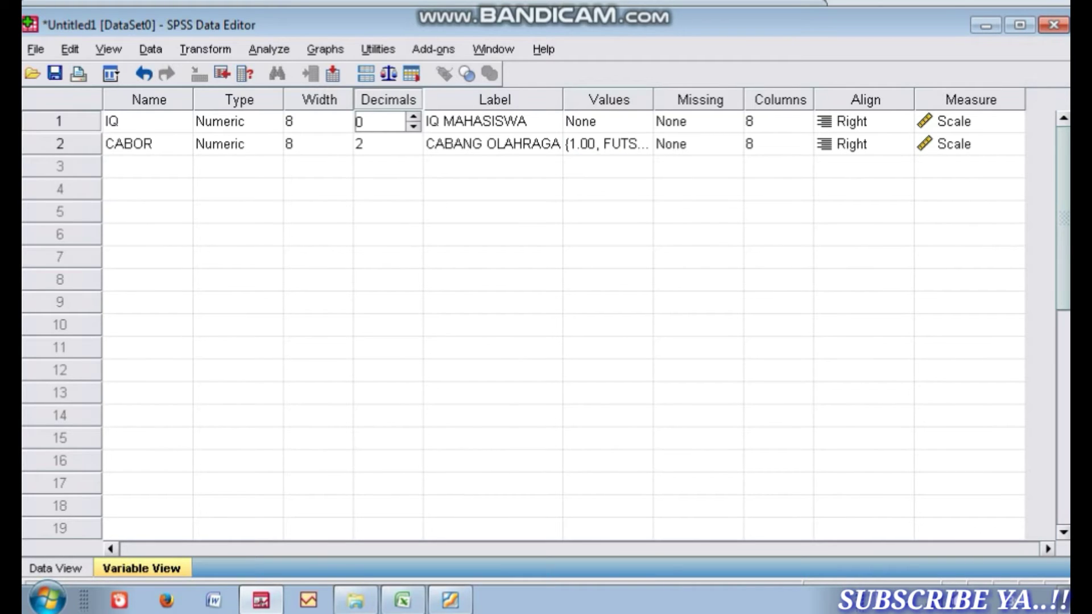
pyautogui.click(387, 144)
pyautogui.click(412, 149)
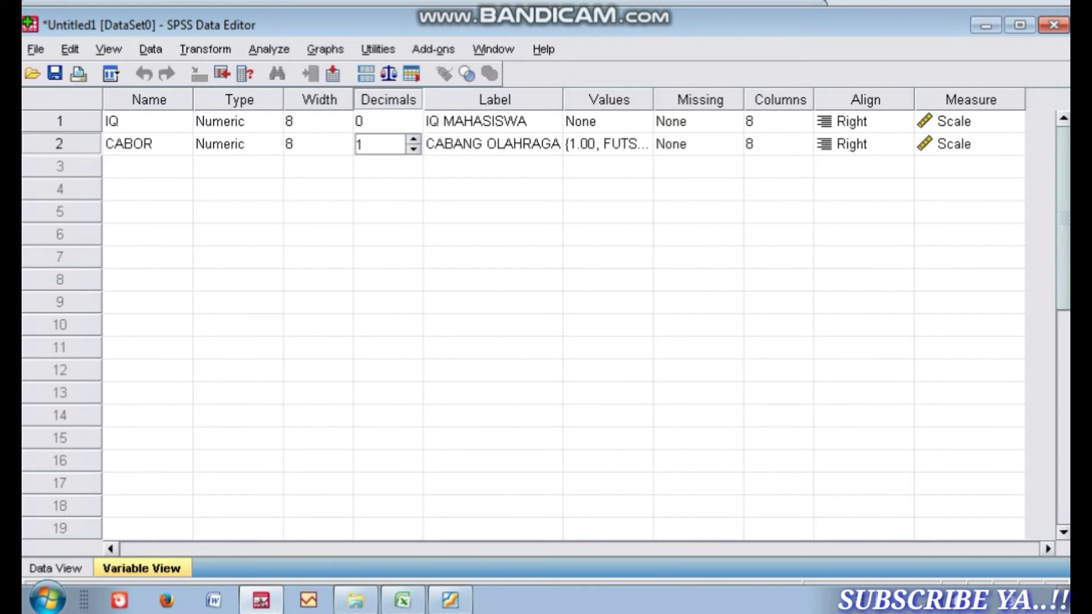
pyautogui.click(413, 149)
# Copy the FUTSAL IQ scores in B3:B17 of the Excel sheet and paste them into the SPSS IQ data column from row 1
pyautogui.hotkey('ctrl', 't')
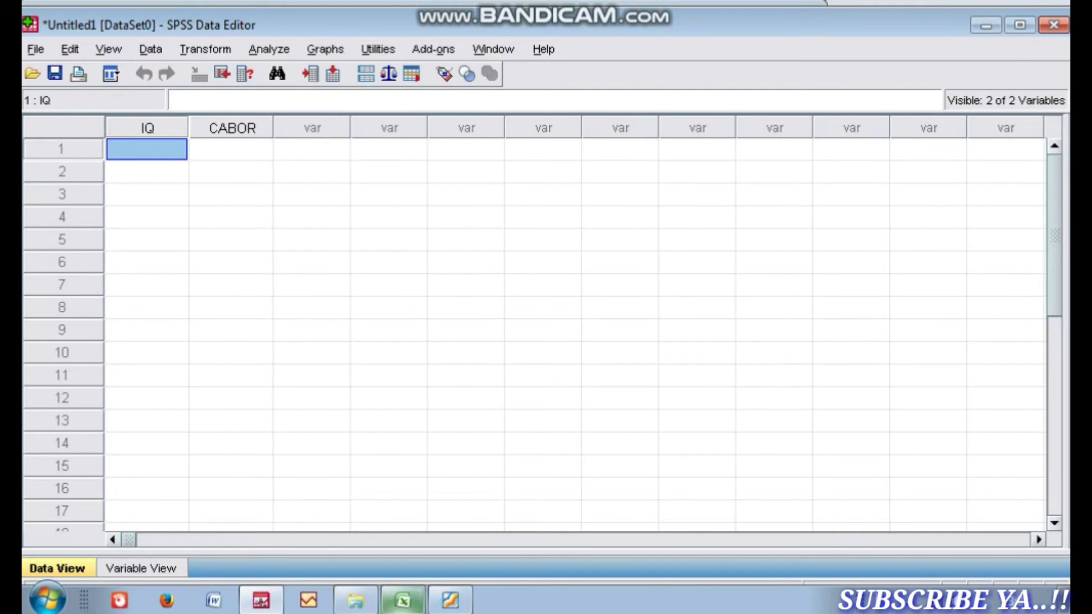
pyautogui.click(402, 600)
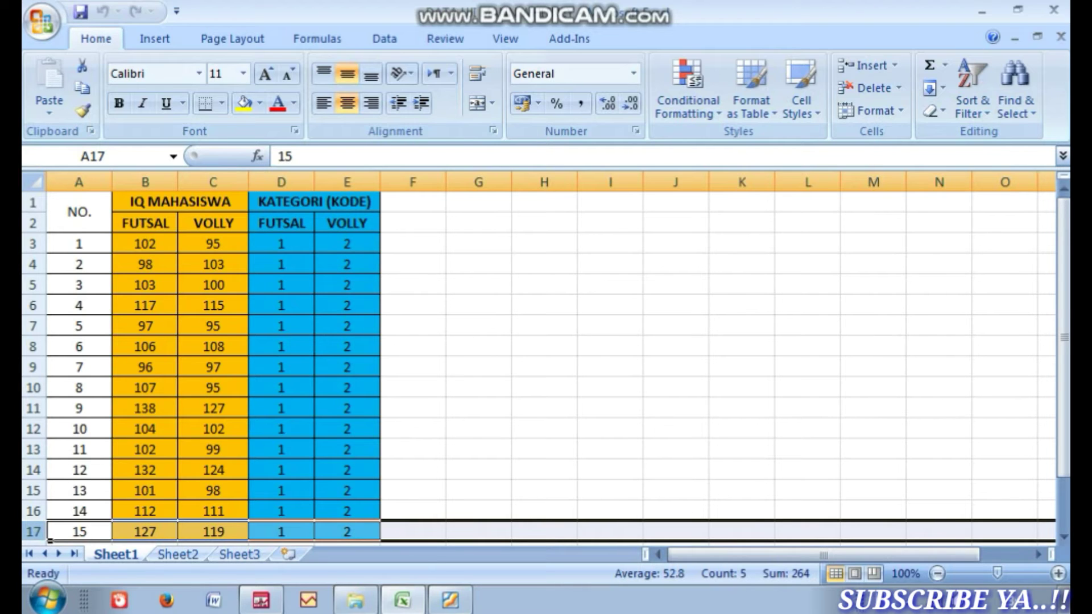
pyautogui.moveTo(145, 244); pyautogui.dragTo(145, 490)
pyautogui.rightClick(147, 352)
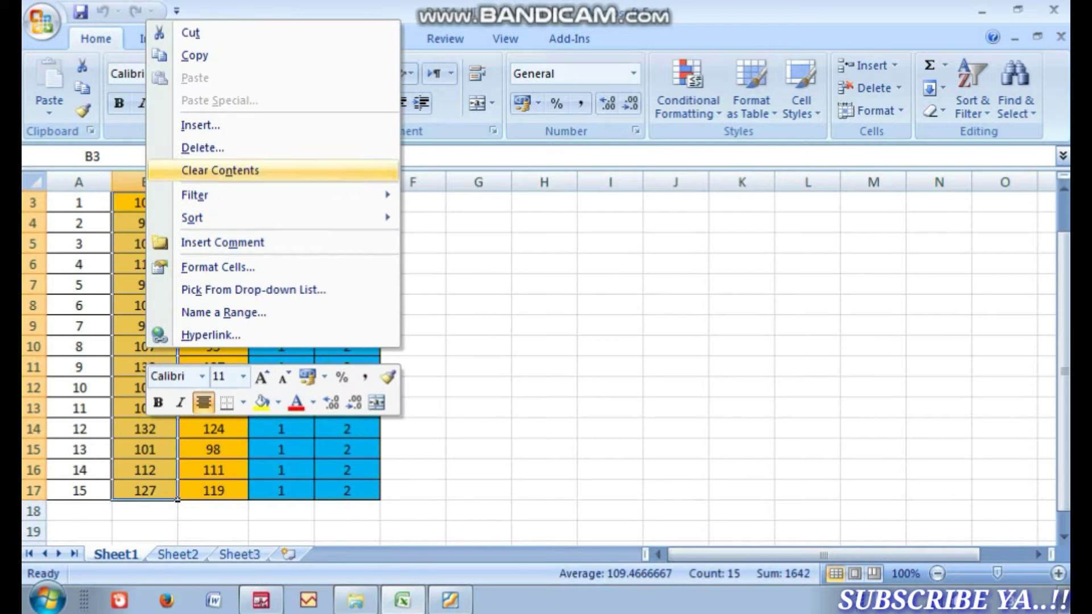
pyautogui.click(194, 55)
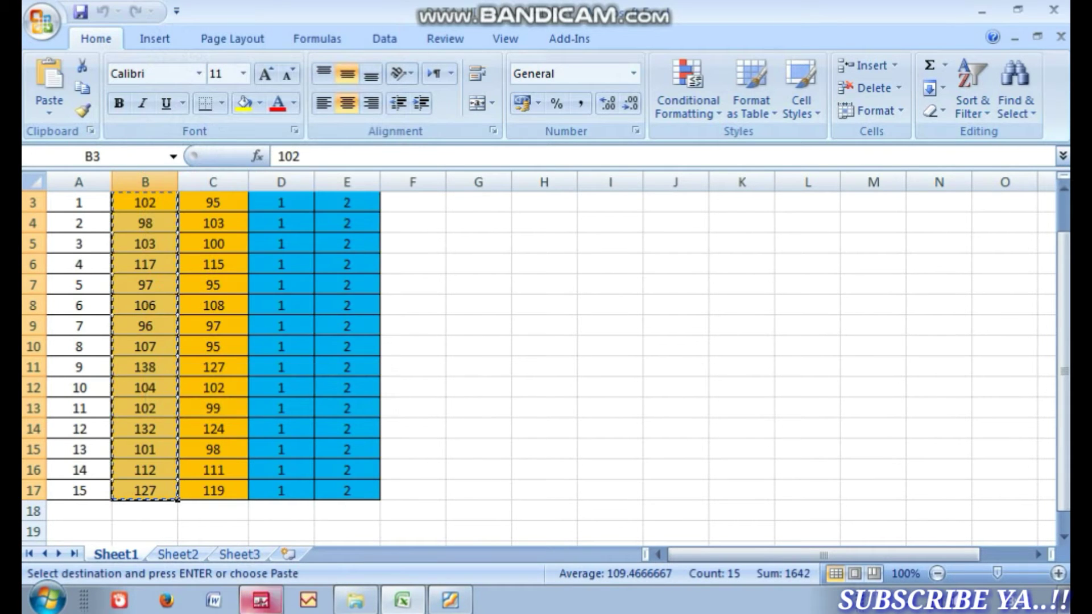
pyautogui.click(261, 600)
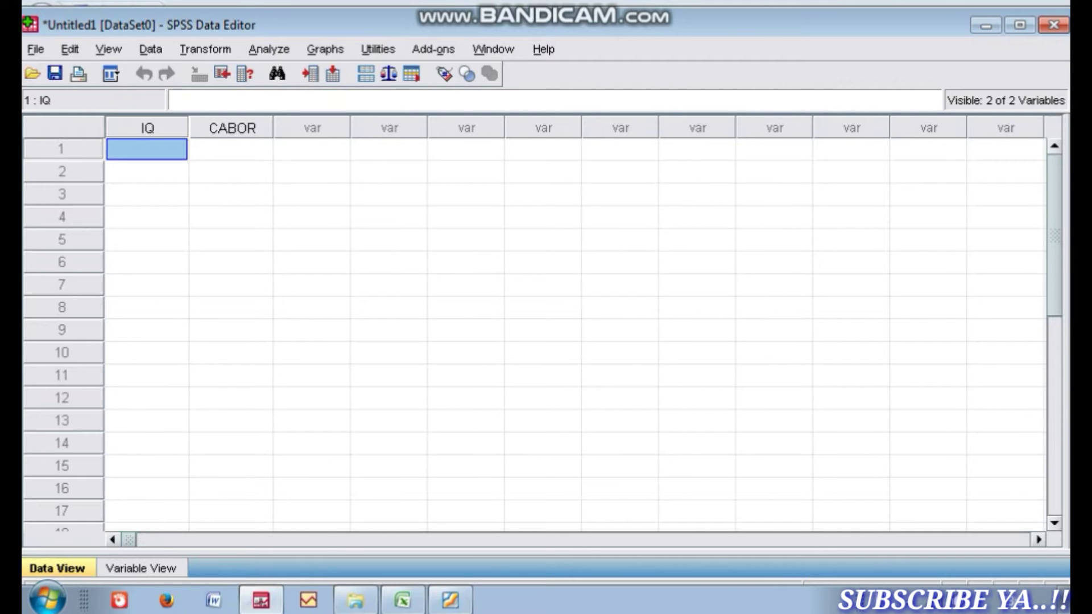
pyautogui.rightClick(128, 149)
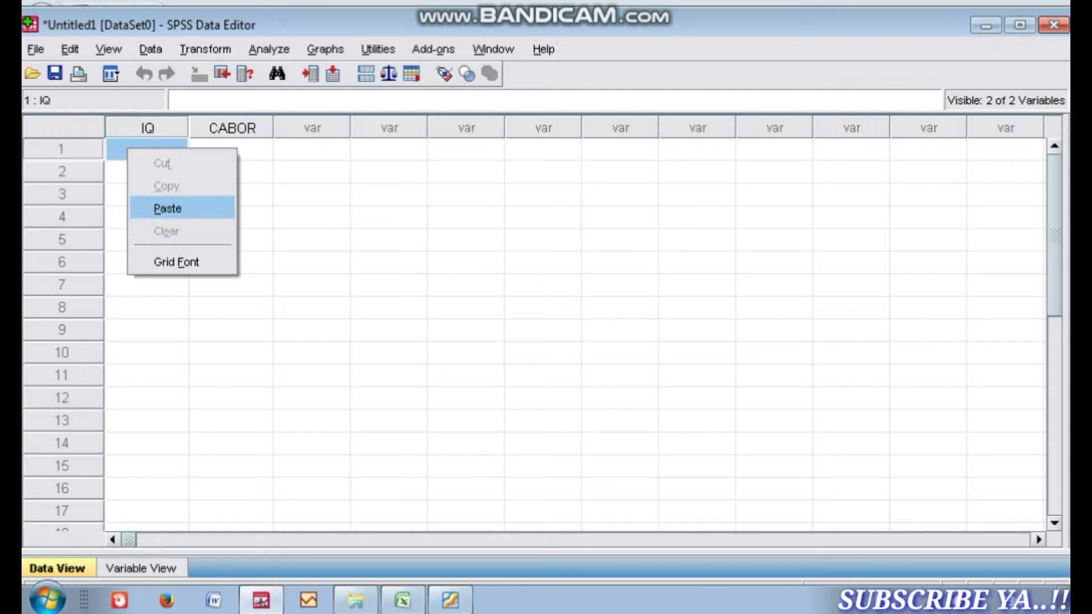
pyautogui.click(167, 209)
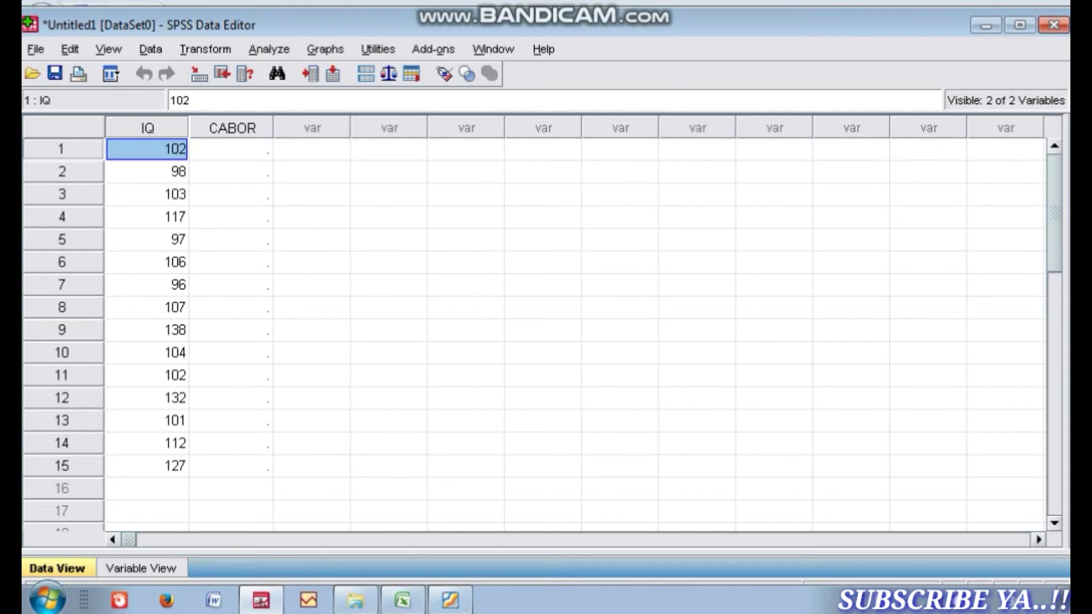
# Copy the VOLLY IQ scores in C3:C17 of the Excel sheet and paste them into the SPSS IQ data column from row 16
pyautogui.click(402, 600)
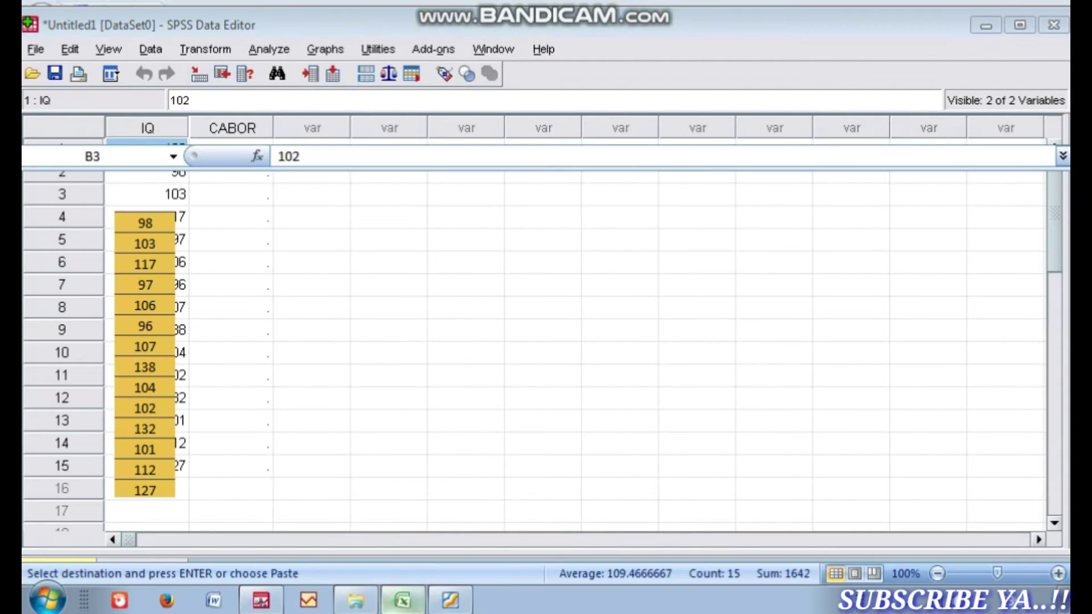
pyautogui.scroll(1, 227, 364)
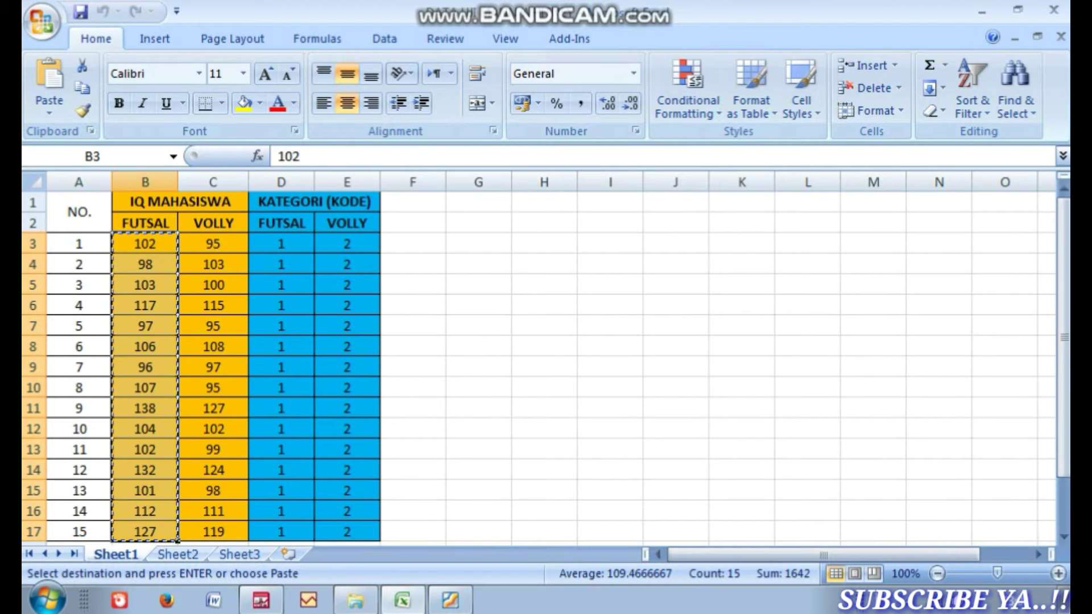
pyautogui.moveTo(213, 244); pyautogui.dragTo(213, 490)
pyautogui.rightClick(224, 408)
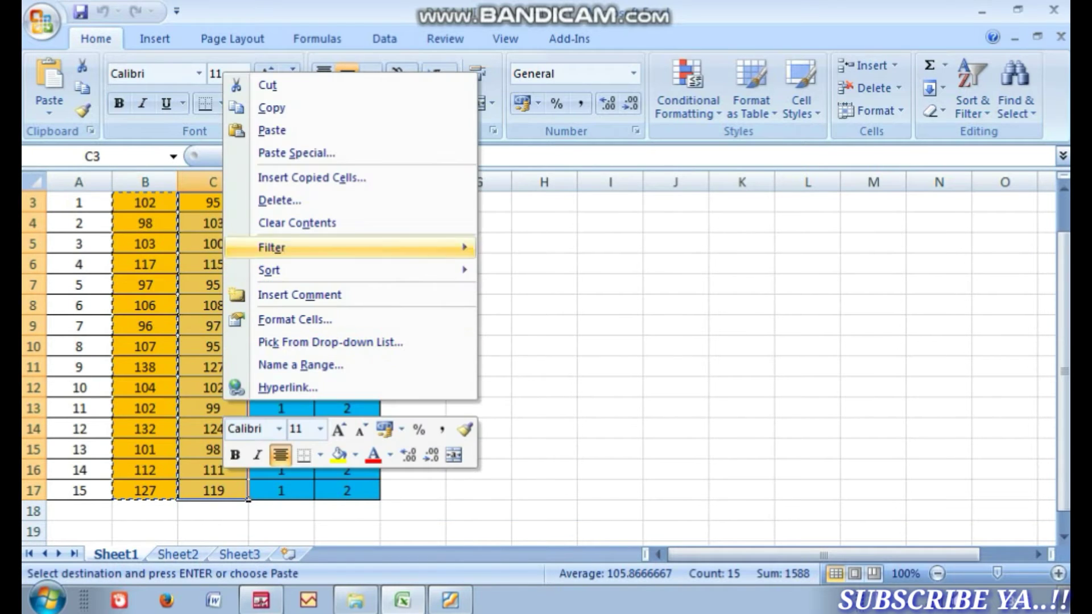
pyautogui.click(271, 107)
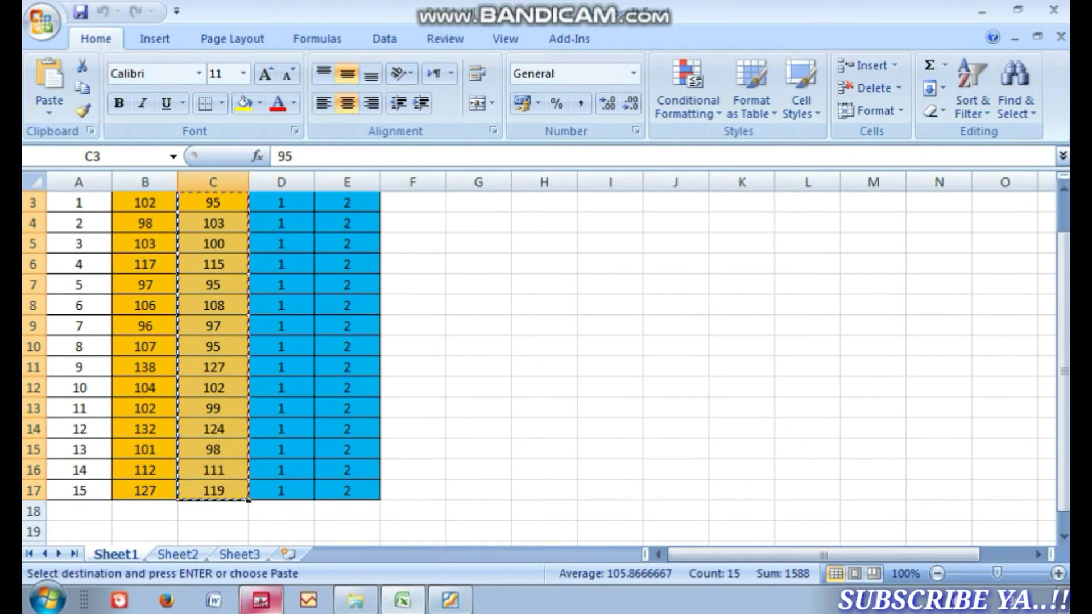
pyautogui.click(260, 600)
pyautogui.scroll(-2, 535, 330)
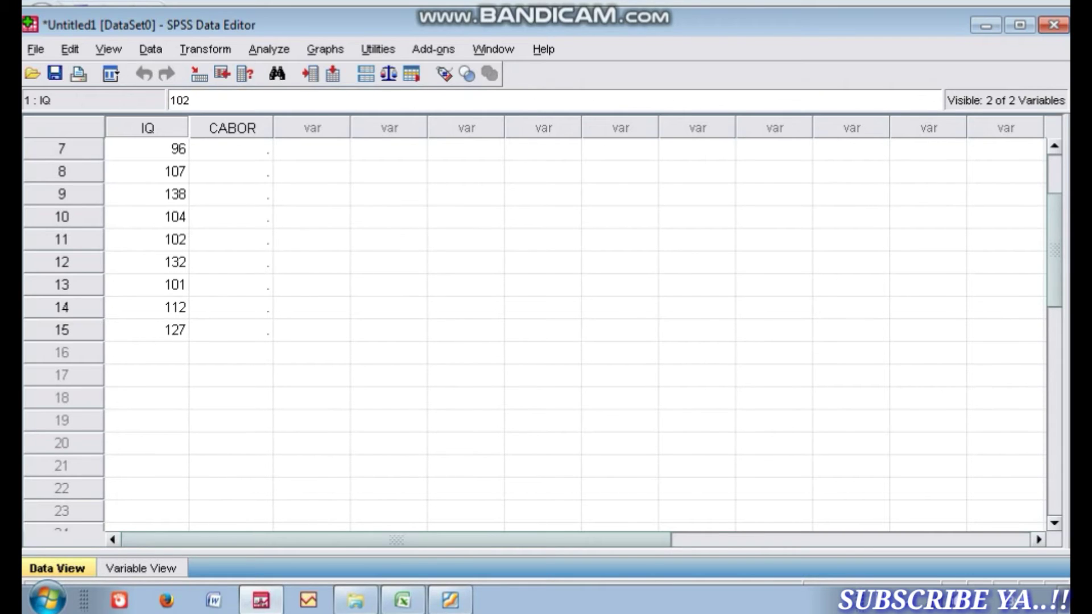
pyautogui.click(147, 353)
pyautogui.rightClick(151, 349)
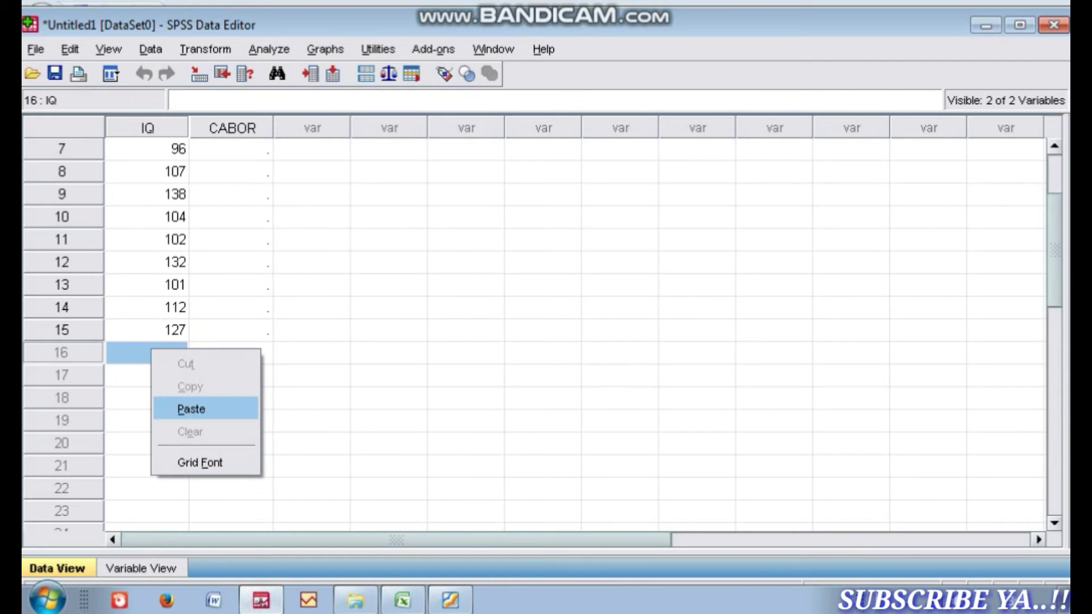
pyautogui.click(191, 409)
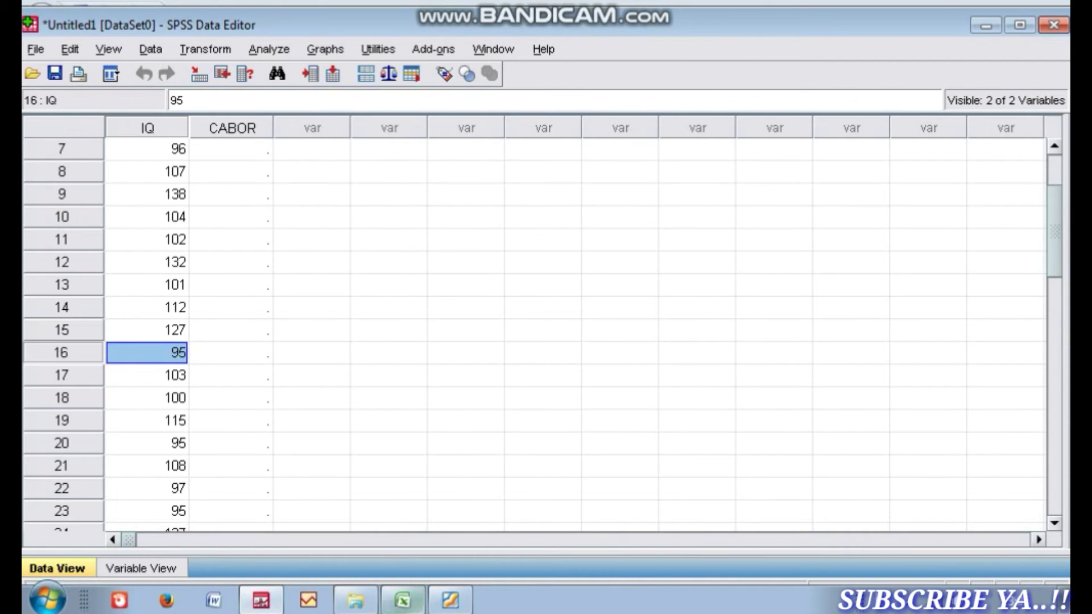
# Copy the FUTSAL category codes in D3:D17 of the Excel sheet and paste them into the SPSS CABOR data column from row 1
pyautogui.click(402, 599)
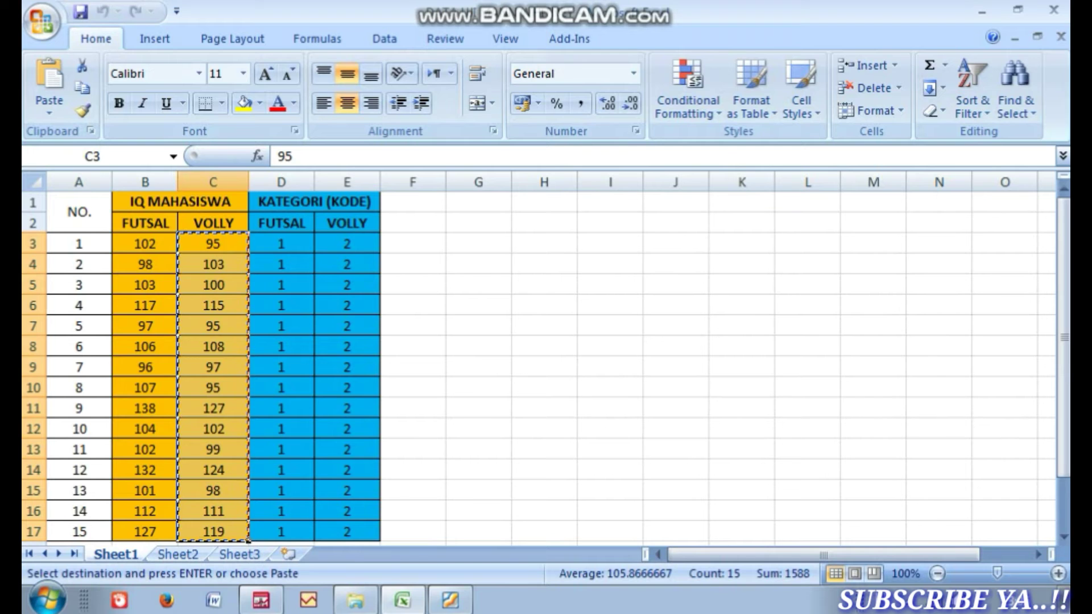
pyautogui.moveTo(280, 243); pyautogui.dragTo(280, 531)
pyautogui.rightClick(282, 518)
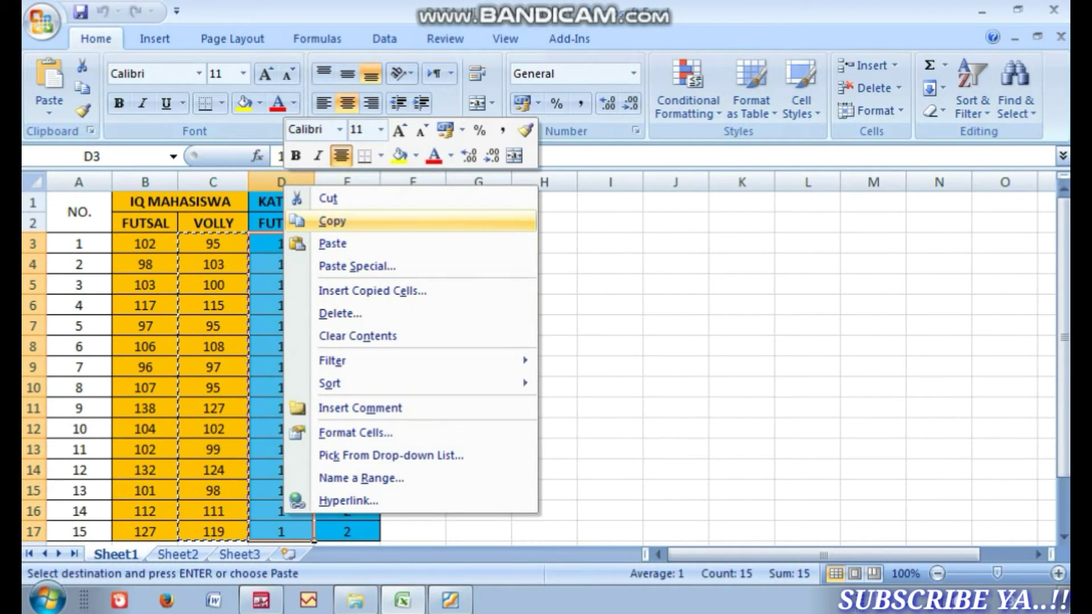
pyautogui.click(334, 221)
pyautogui.click(261, 600)
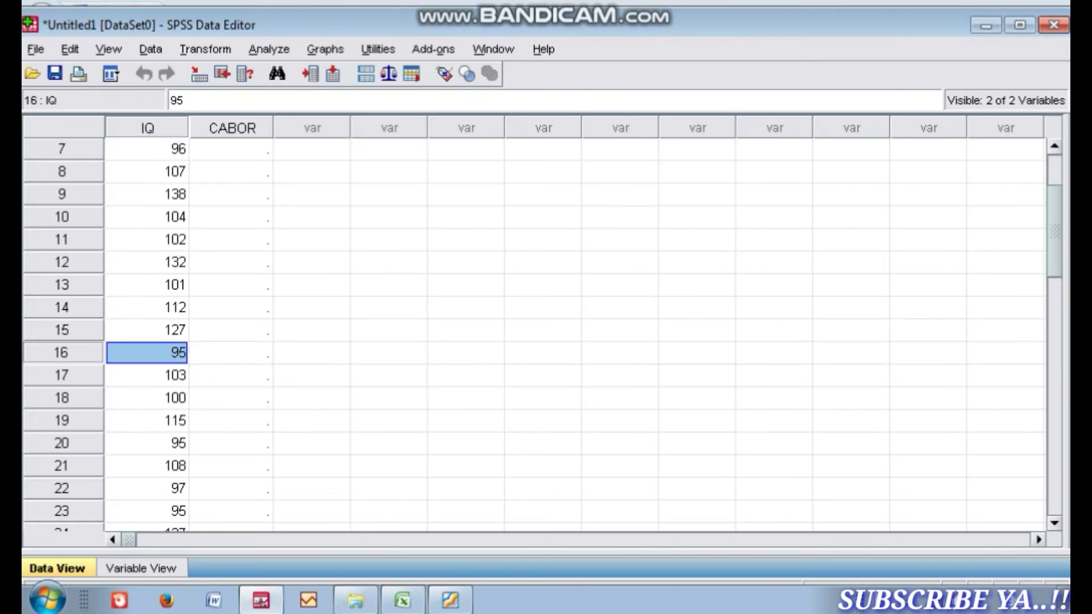
pyautogui.scroll(2, 574, 335)
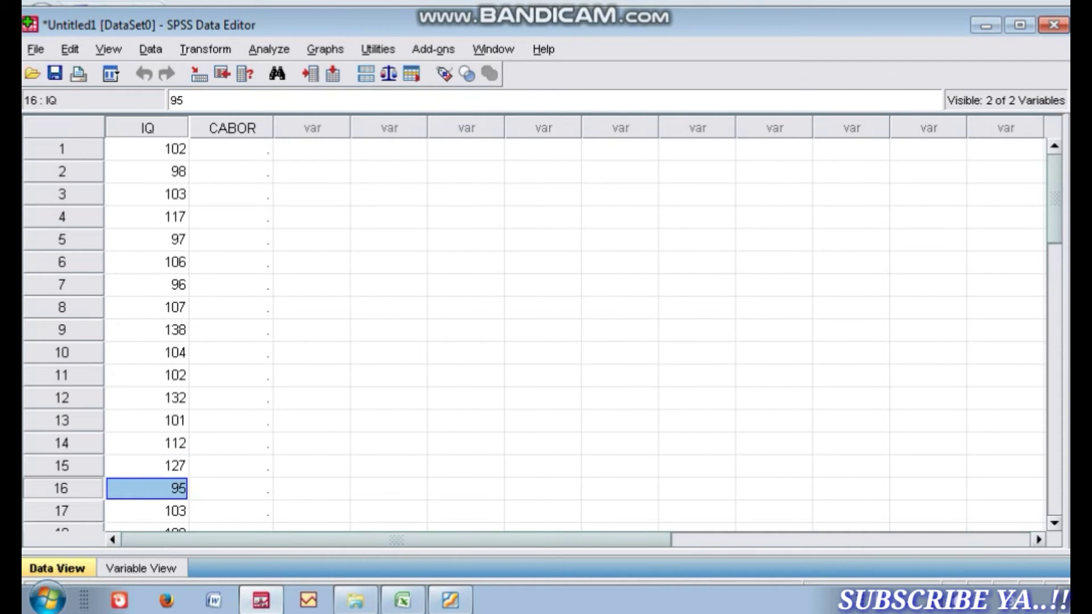
pyautogui.click(230, 149)
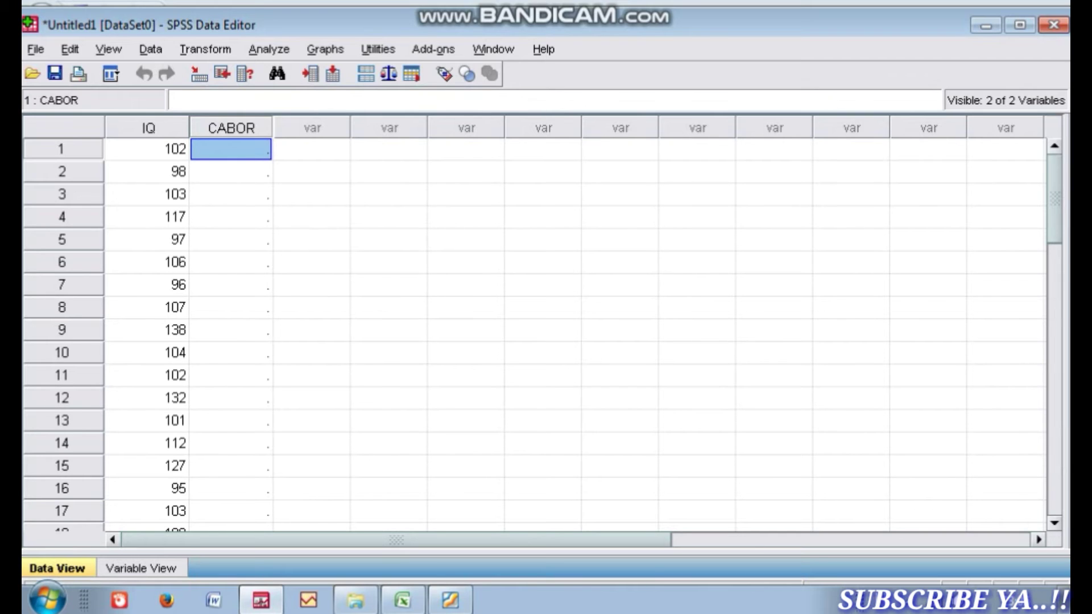
pyautogui.rightClick(231, 147)
pyautogui.click(284, 205)
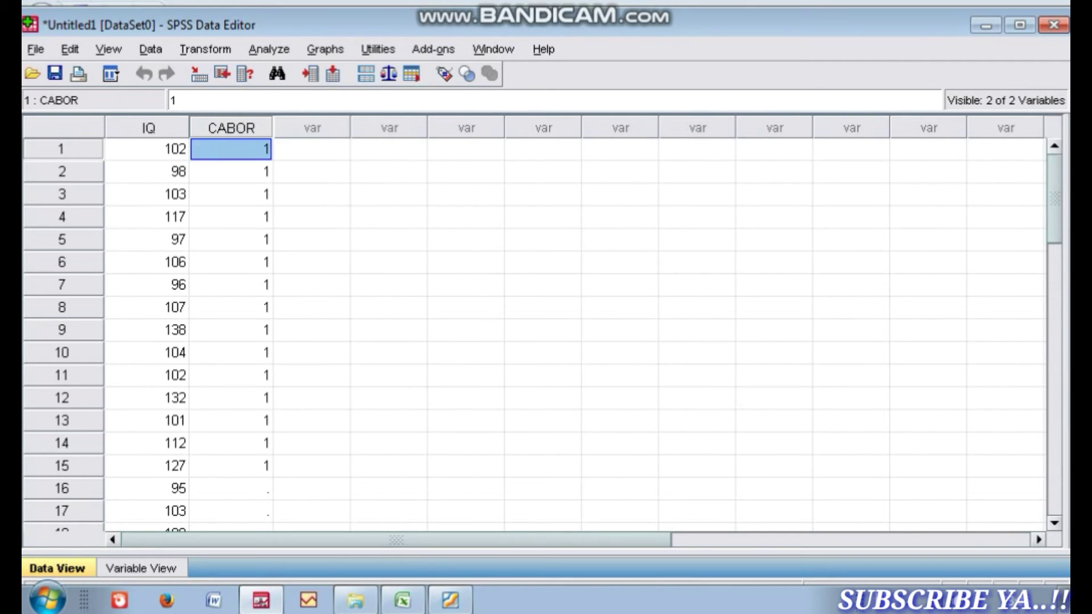
# Copy the VOLLY category codes in E3:E17 of the Excel sheet and paste them into the SPSS CABOR data column from row 16
pyautogui.click(402, 600)
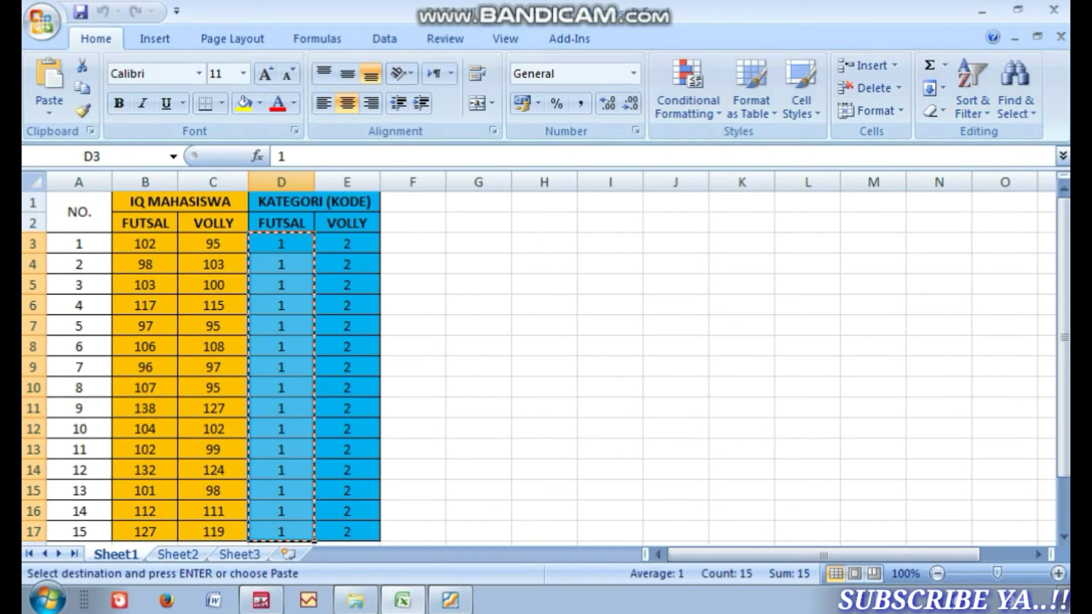
pyautogui.moveTo(347, 243); pyautogui.dragTo(353, 520)
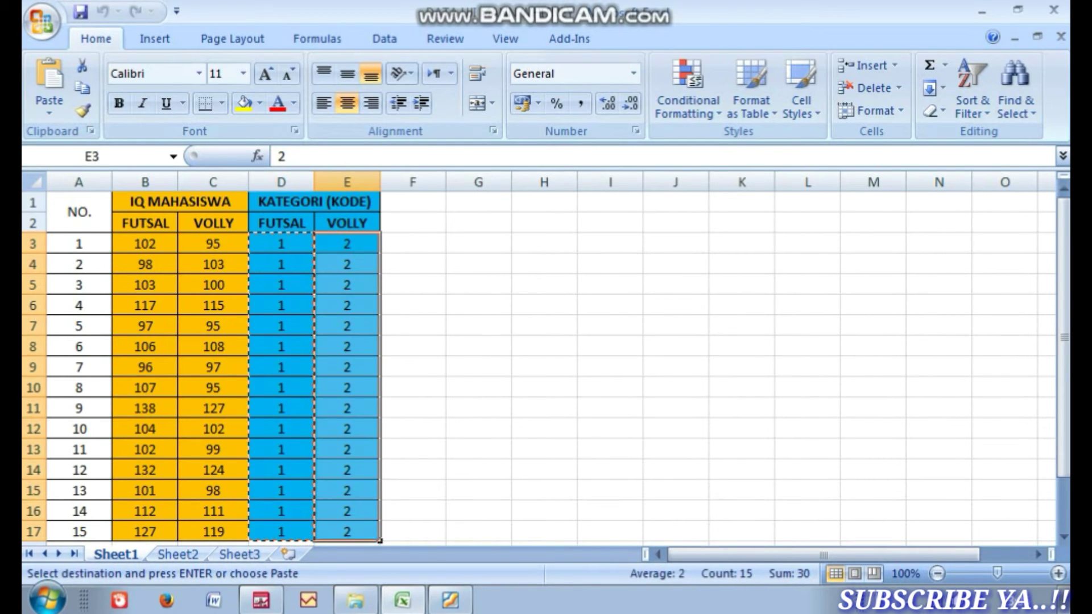
pyautogui.rightClick(354, 512)
pyautogui.click(403, 211)
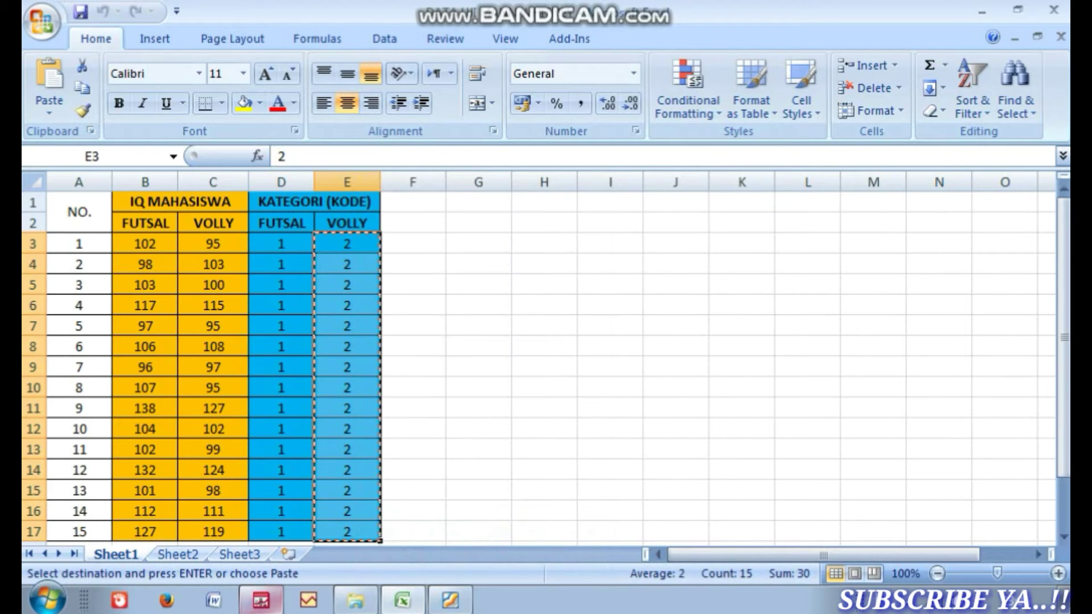
pyautogui.click(261, 600)
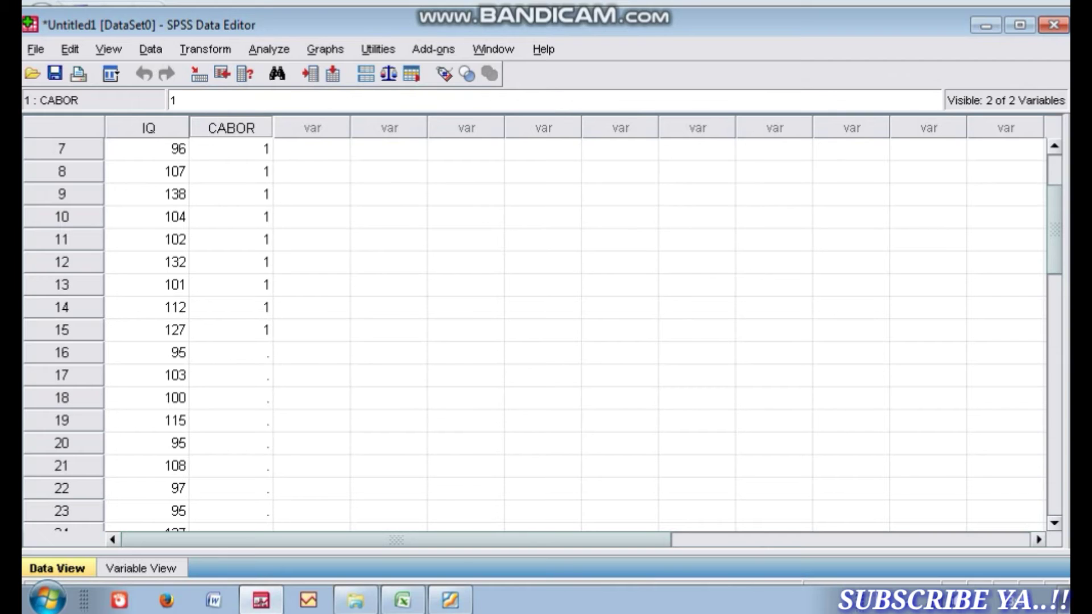
pyautogui.click(230, 353)
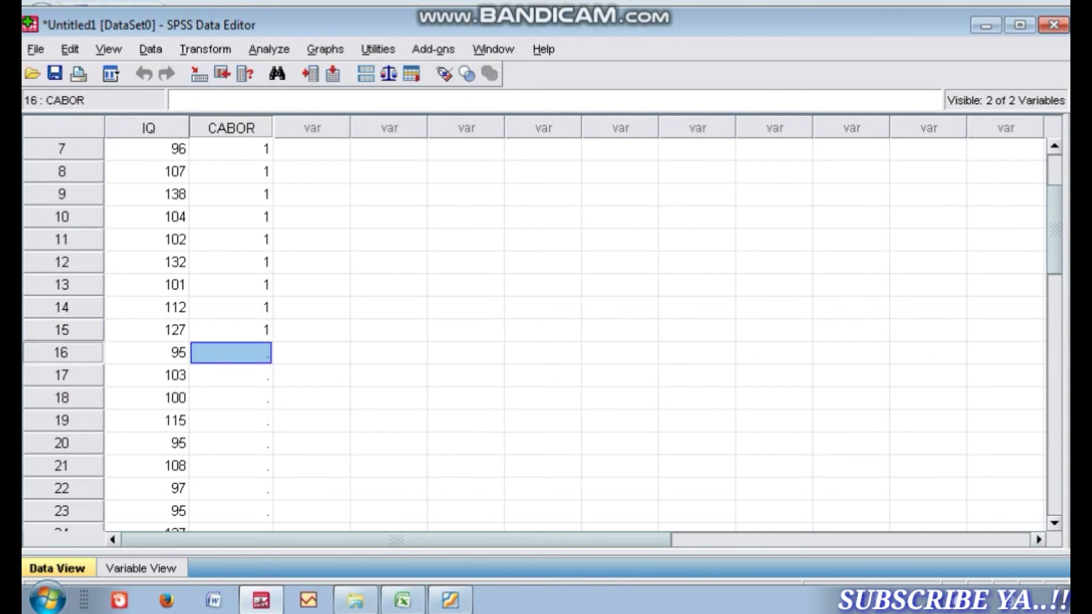
pyautogui.rightClick(247, 354)
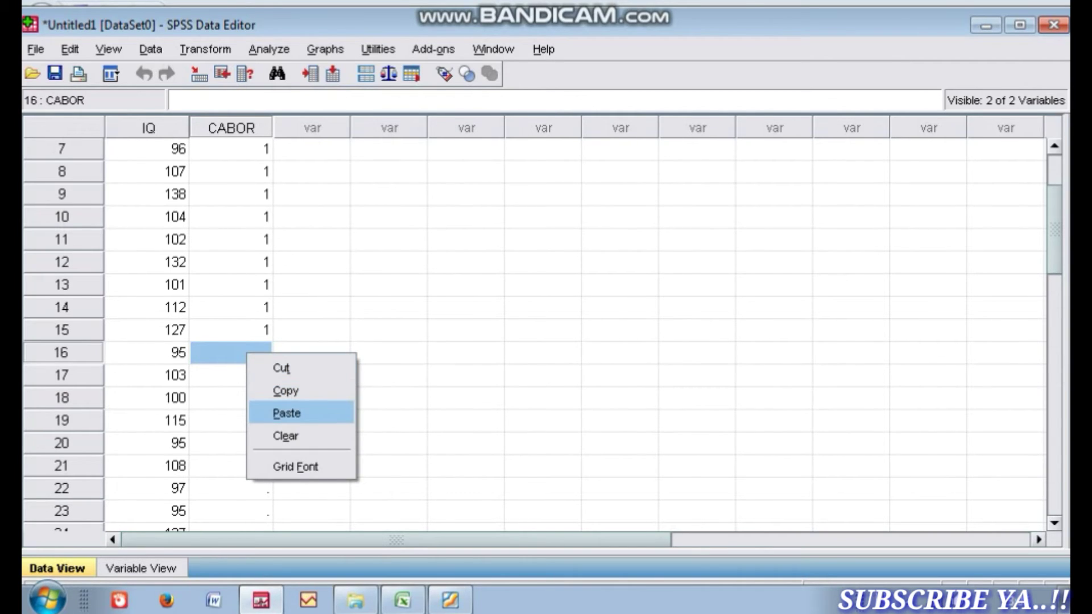
pyautogui.click(286, 413)
pyautogui.scroll(-3, 535, 330)
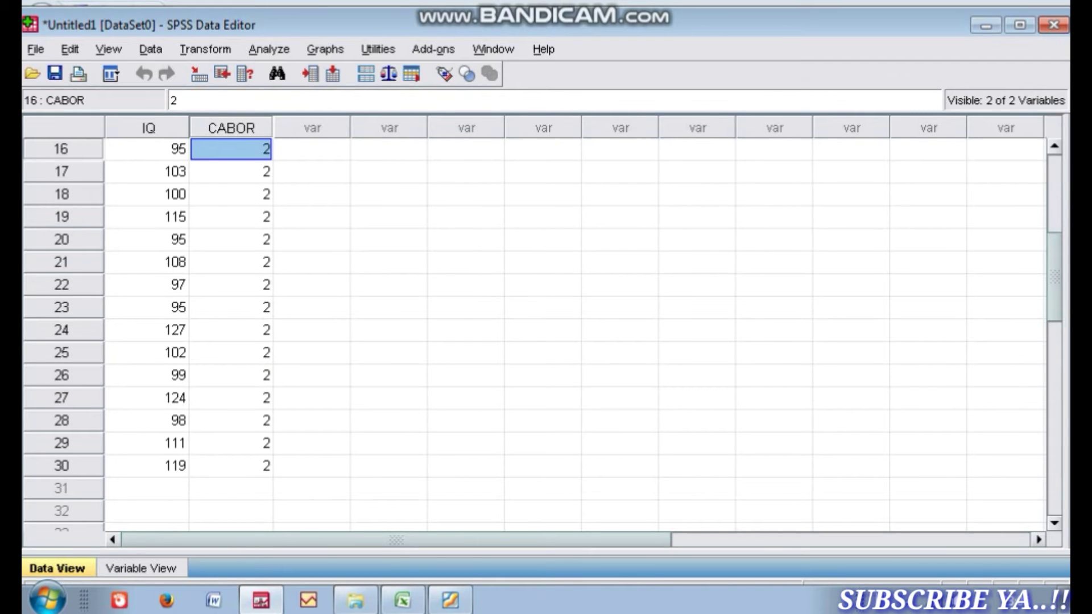
pyautogui.scroll(5, 535, 329)
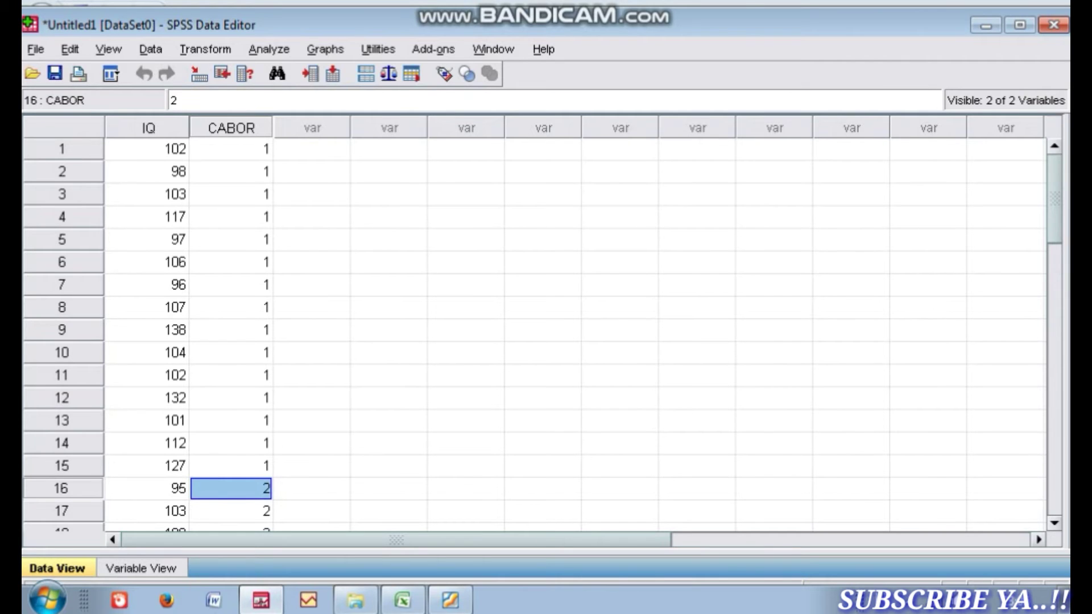
# Set up an Explore analysis with IQ MAHASISWA as the dependent variable and CABANG OLAHRAGA as the factor
pyautogui.click(146, 171)
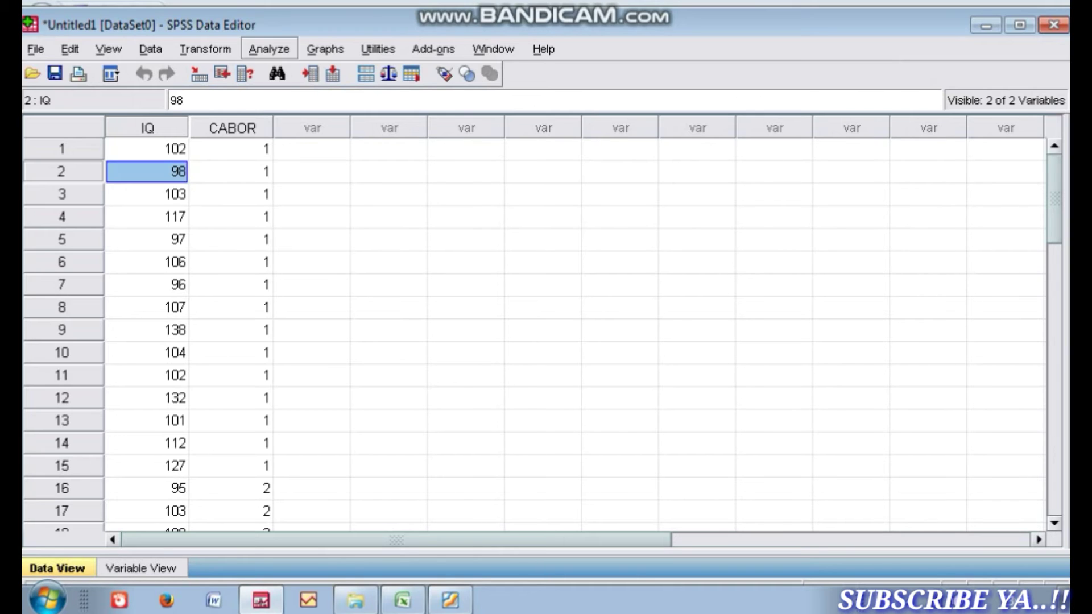
pyautogui.click(269, 50)
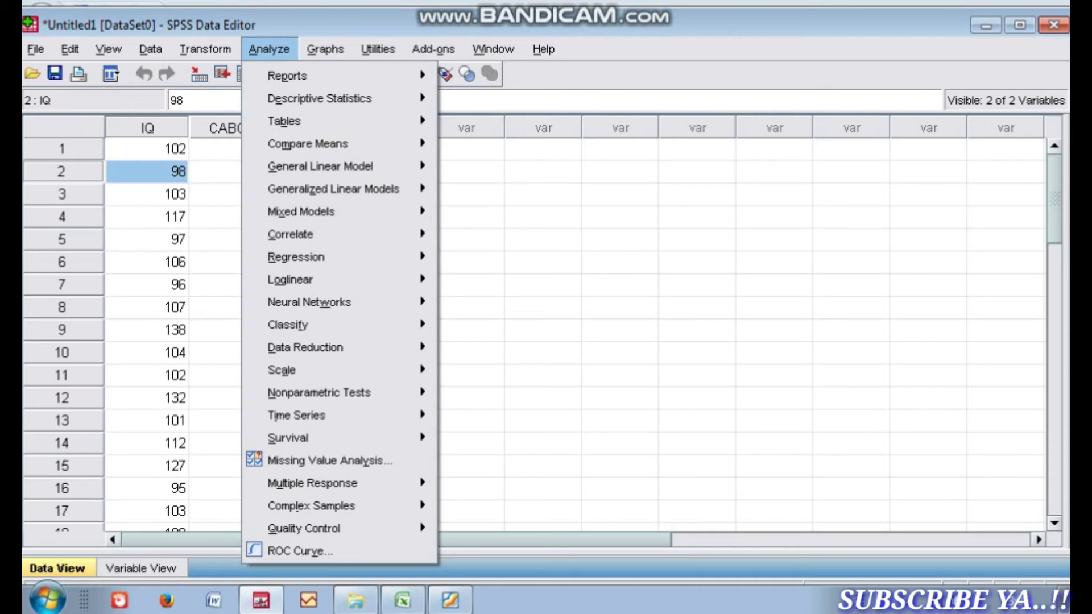
pyautogui.moveTo(319, 97)
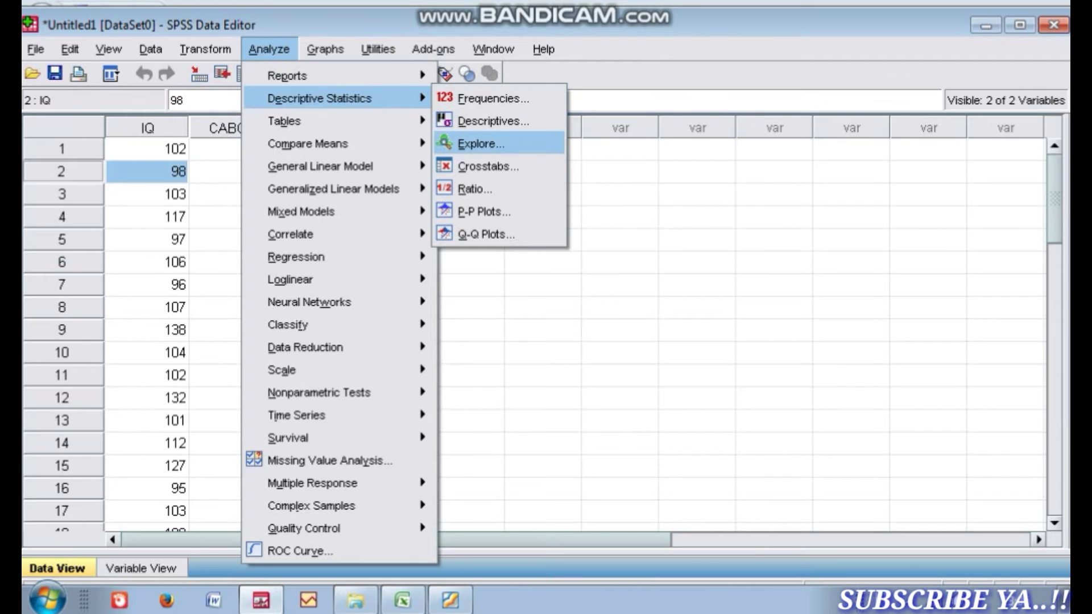
pyautogui.click(481, 143)
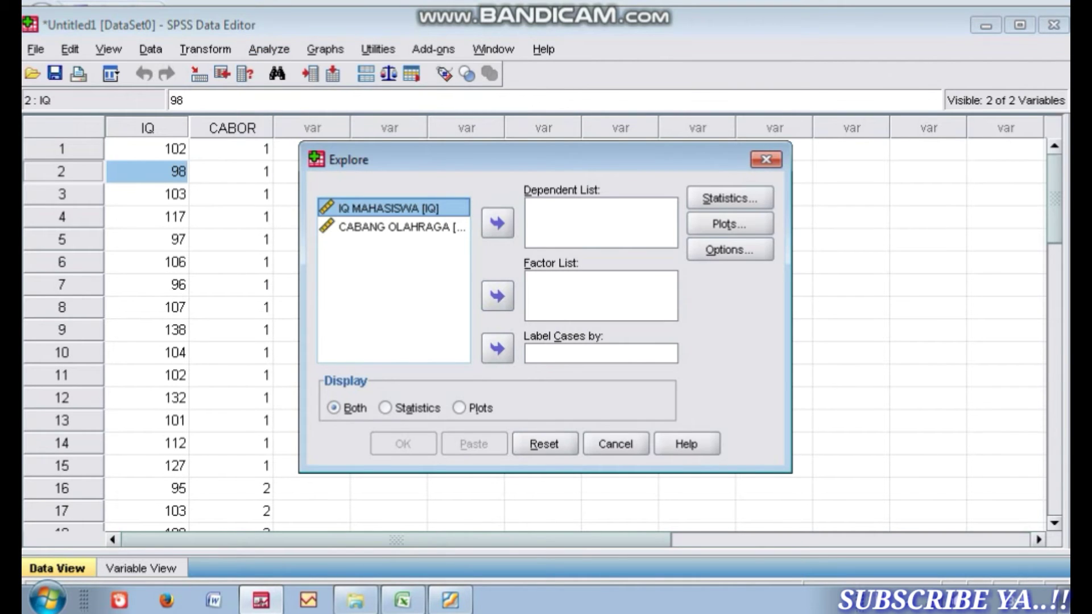
pyautogui.click(392, 208)
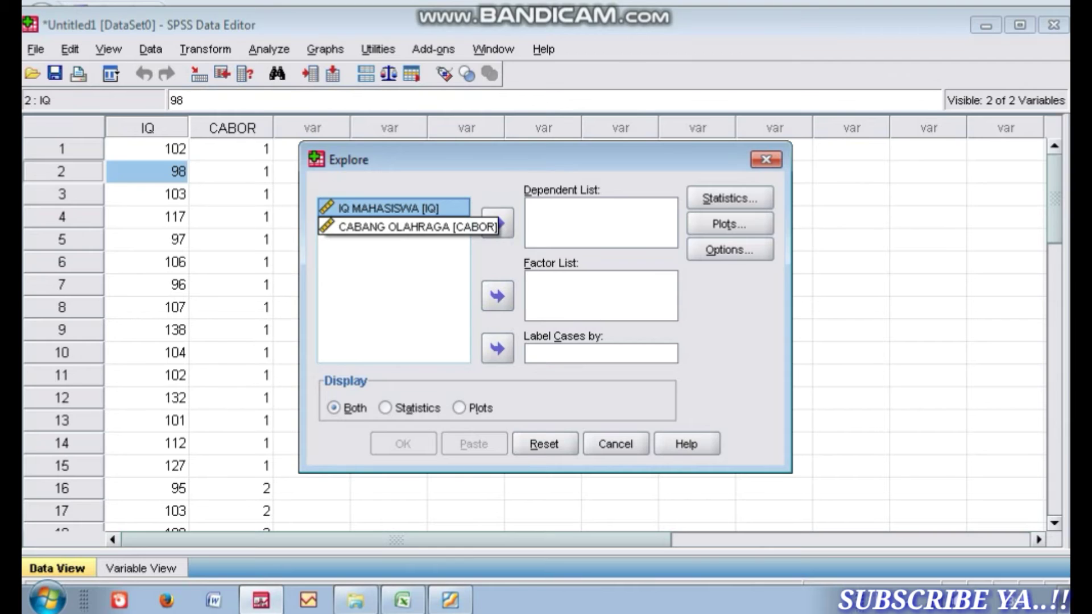
pyautogui.click(498, 222)
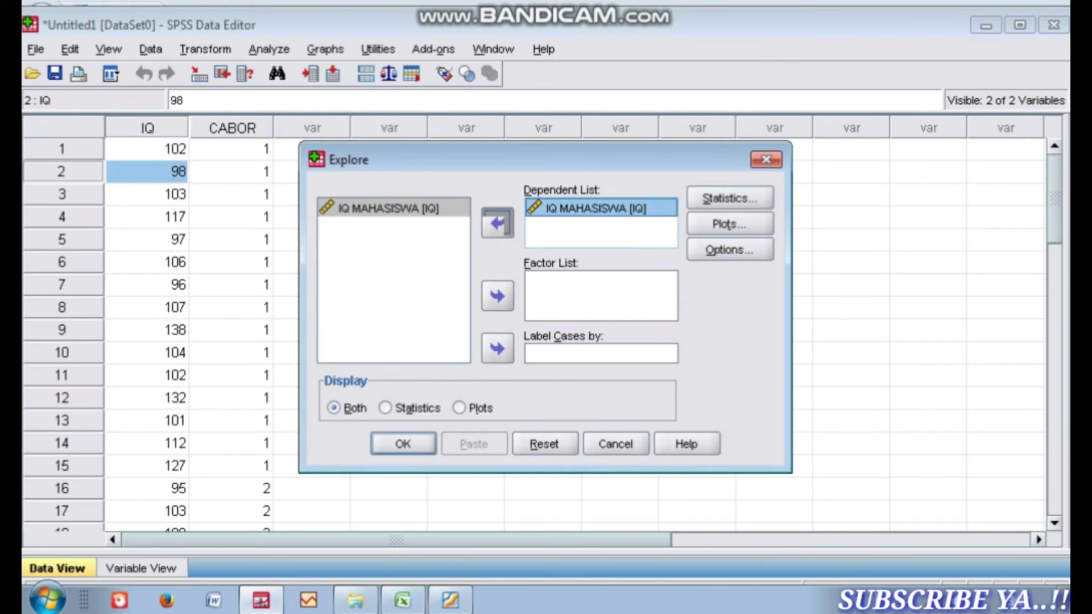
pyautogui.click(393, 208)
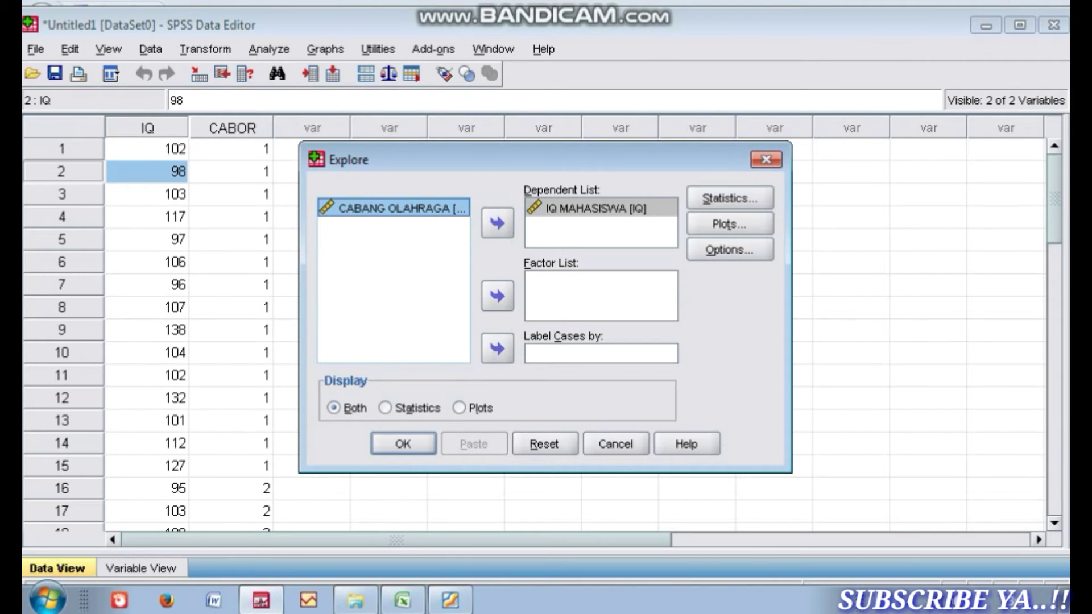
pyautogui.click(497, 295)
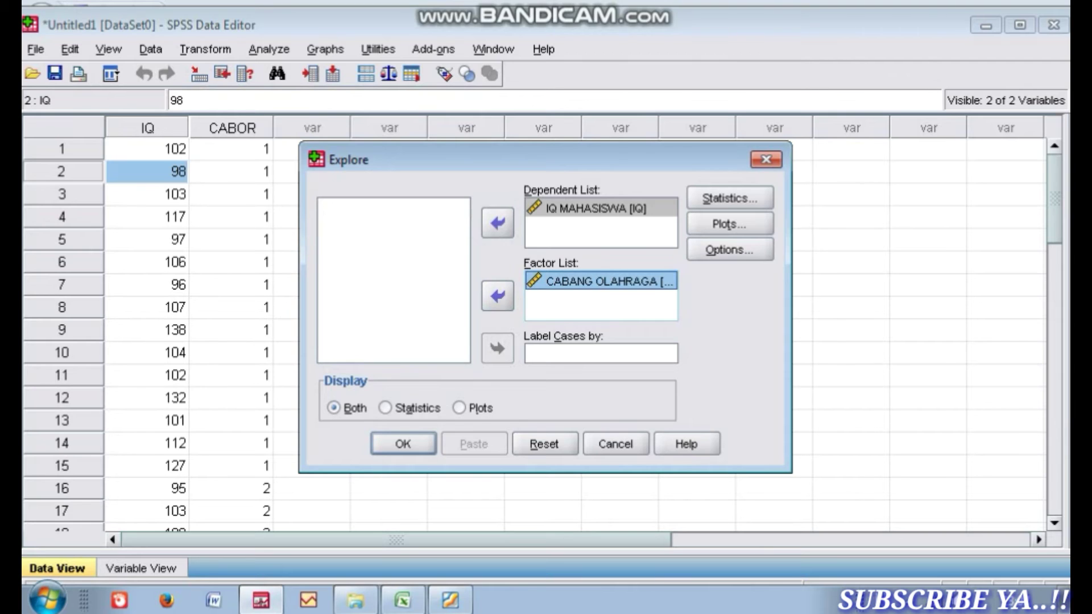
# Enable normality plots with tests for the Explore analysis and run it
pyautogui.click(729, 224)
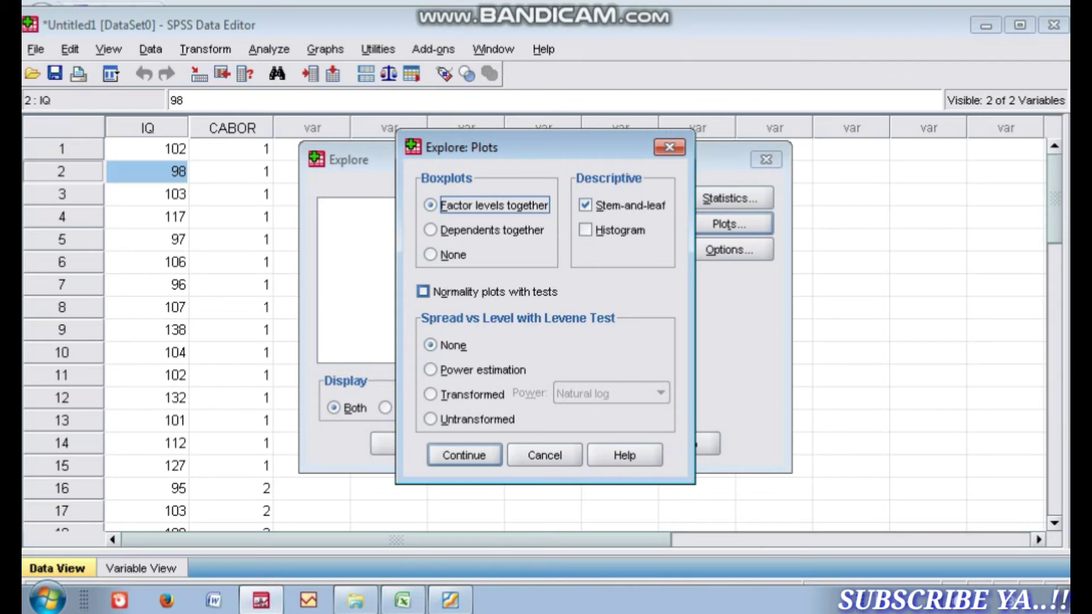
pyautogui.click(423, 291)
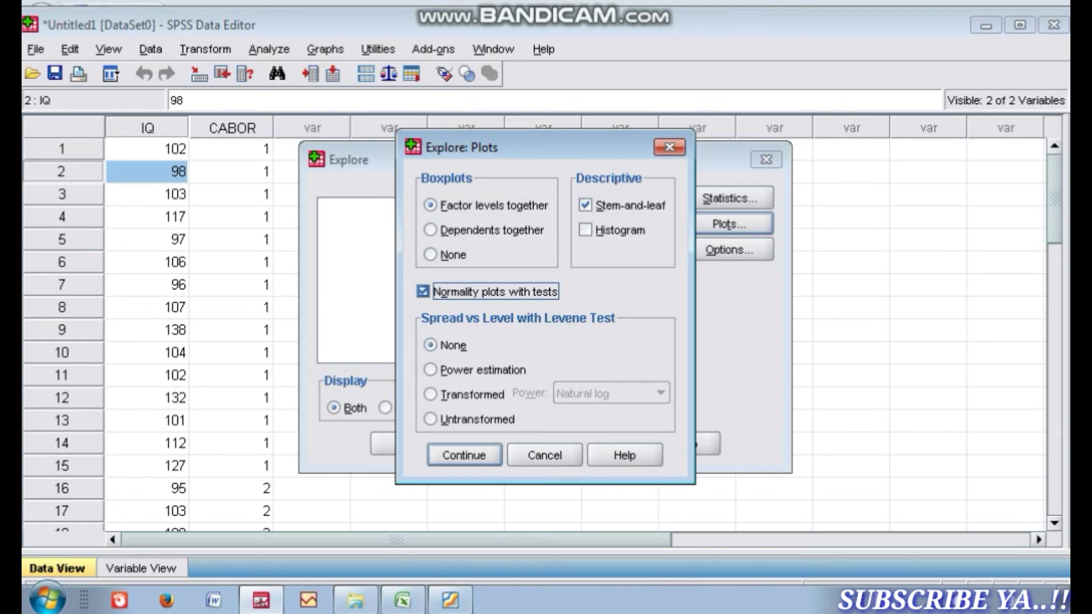
pyautogui.click(464, 455)
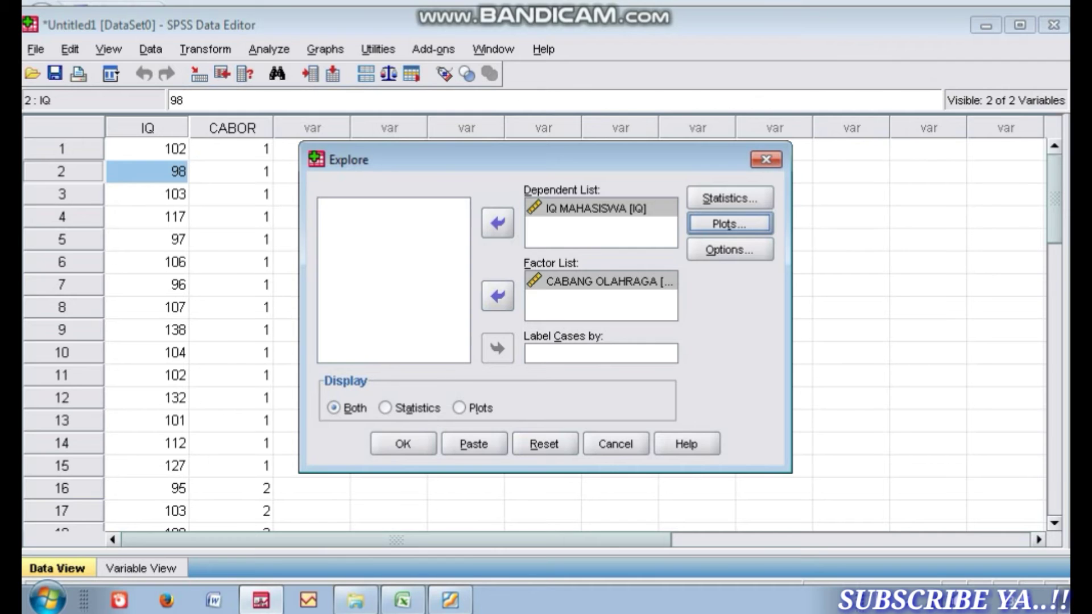
pyautogui.click(403, 444)
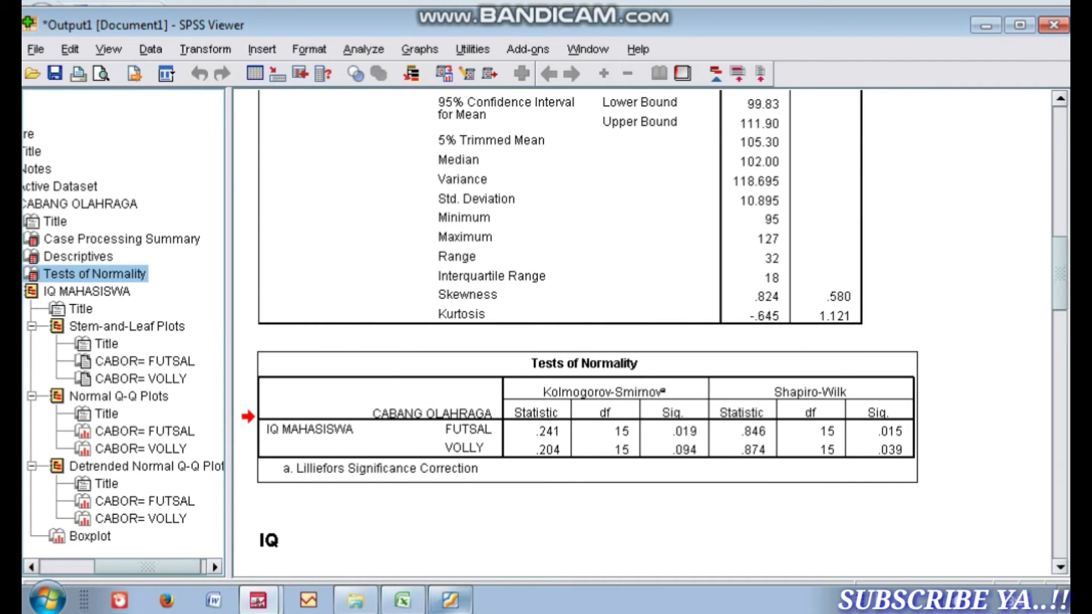
# Switch to UJI MANN WHITNEY.pdf in Foxit Reader and examine the decision criteria for the normality test
pyautogui.click(450, 600)
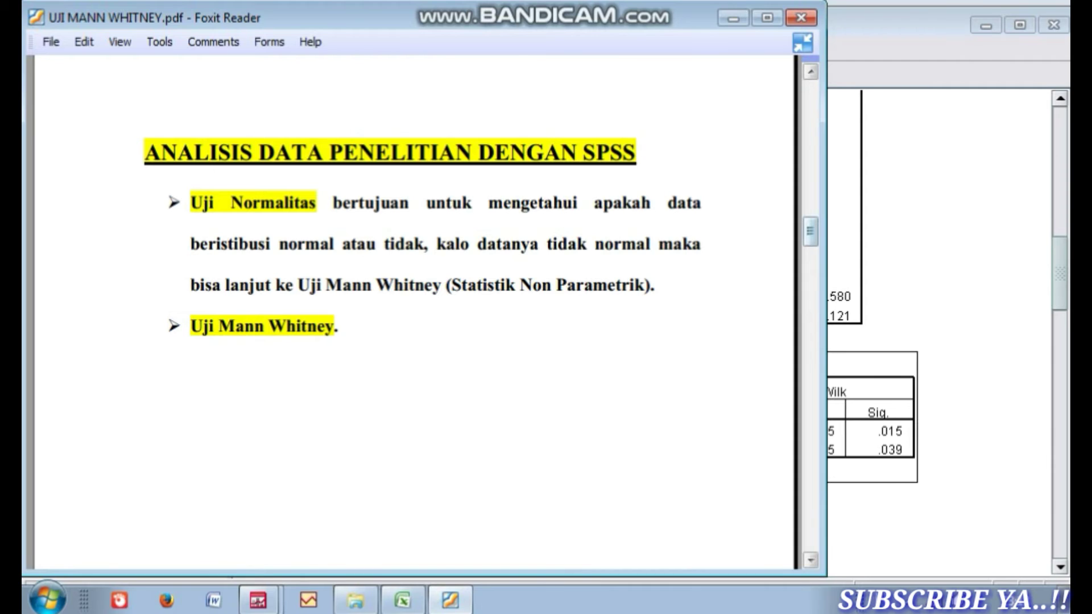
pyautogui.moveTo(810, 232); pyautogui.dragTo(811, 298)
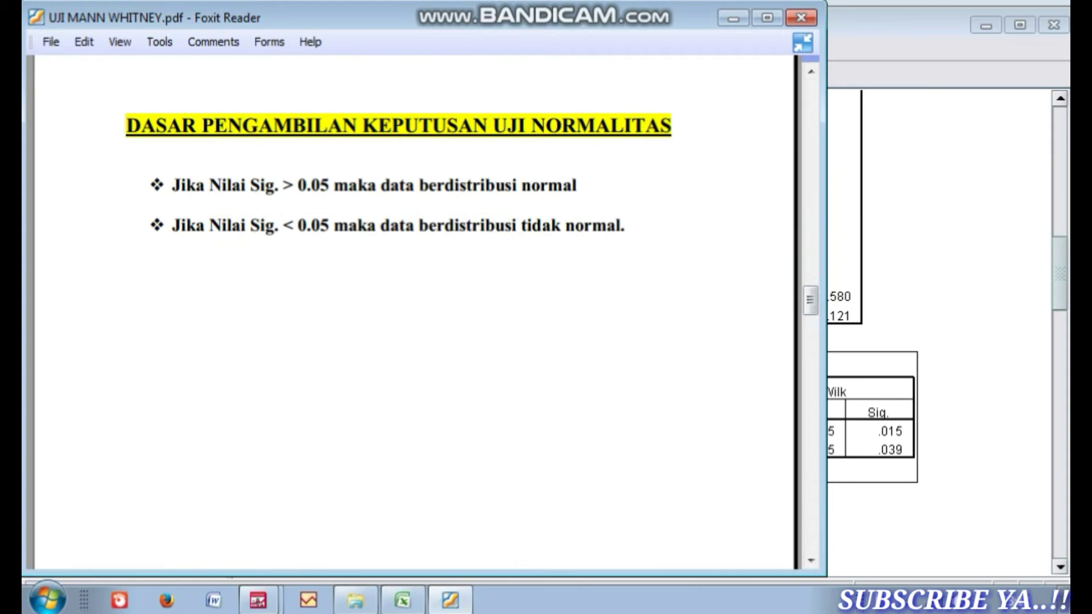